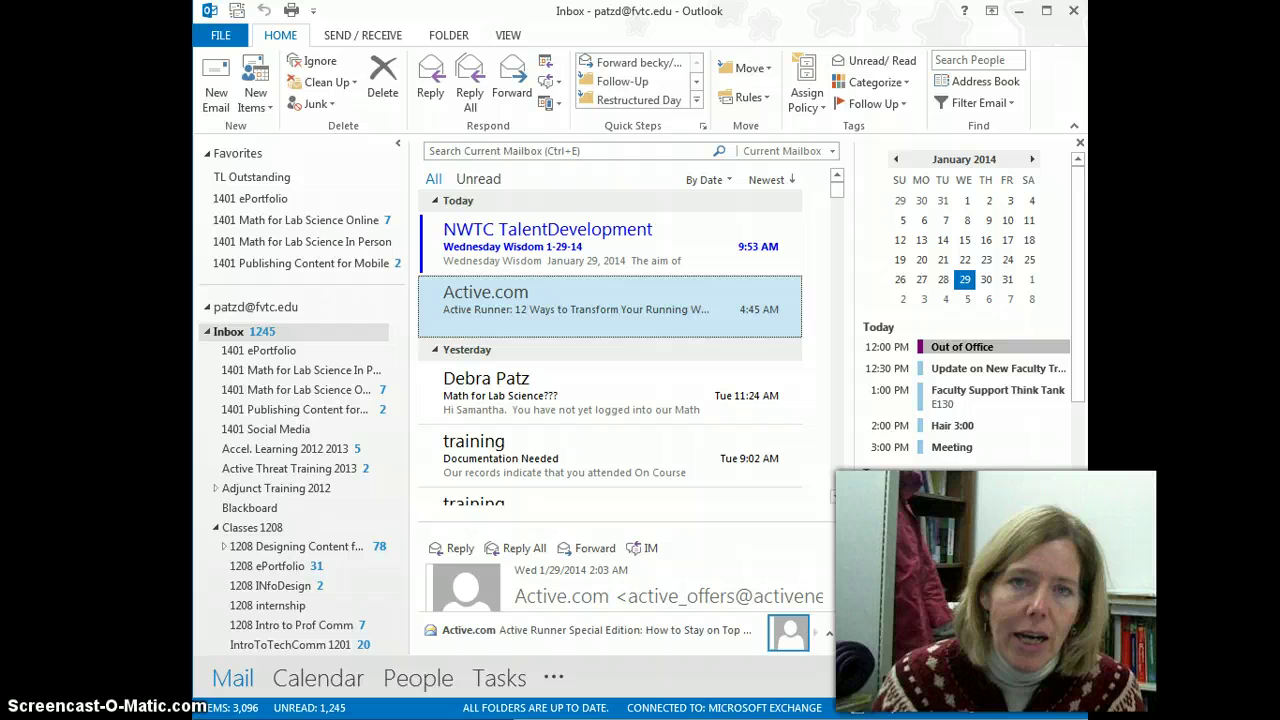
Step: Open the Accel. Learning 2012 2013 folder and load its older messages from Microsoft Exchange
{"action": "left_click", "coordinate": [265, 457]}
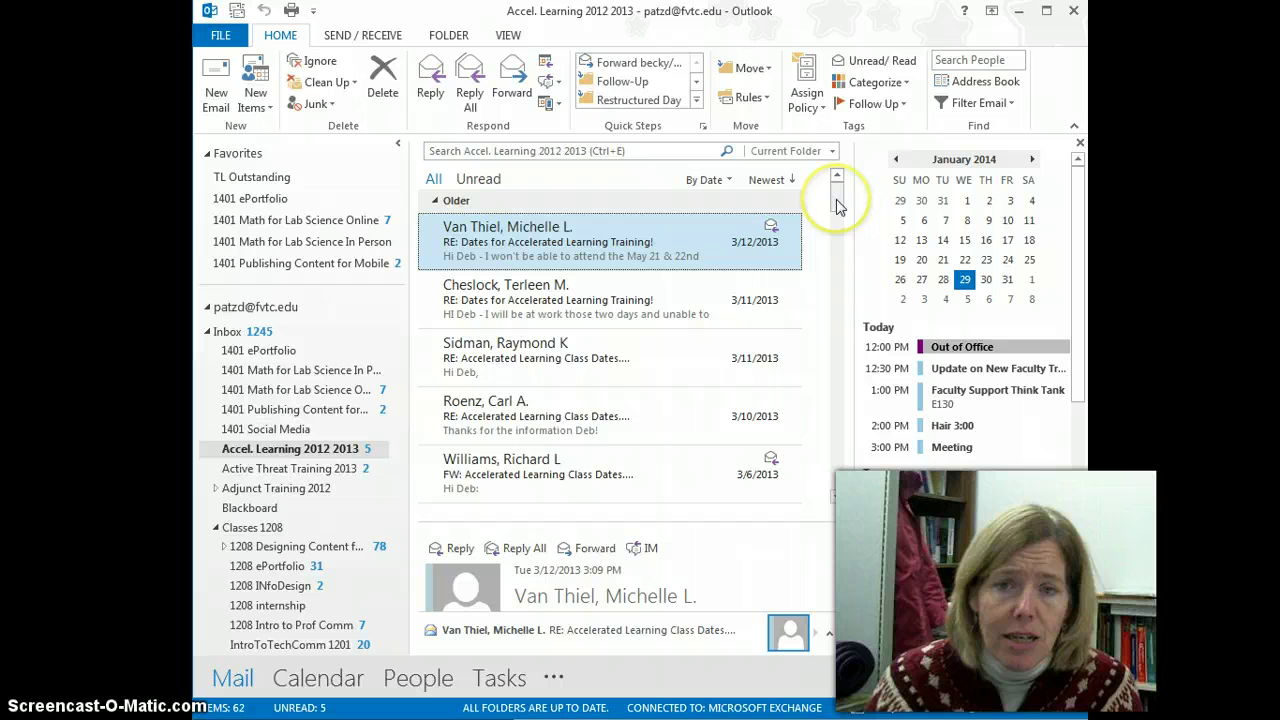
{"action": "left_click_drag", "start_coordinate": [838, 205], "coordinate": [855, 491]}
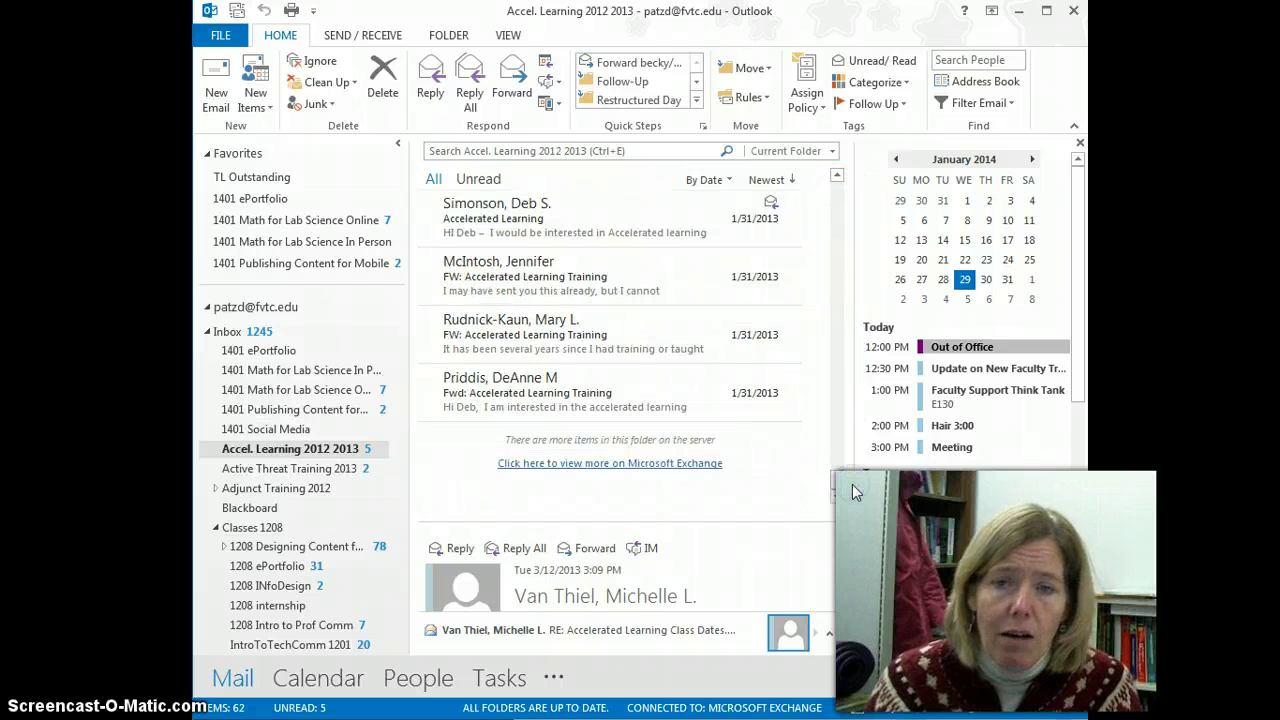
{"action": "left_click", "coordinate": [591, 468]}
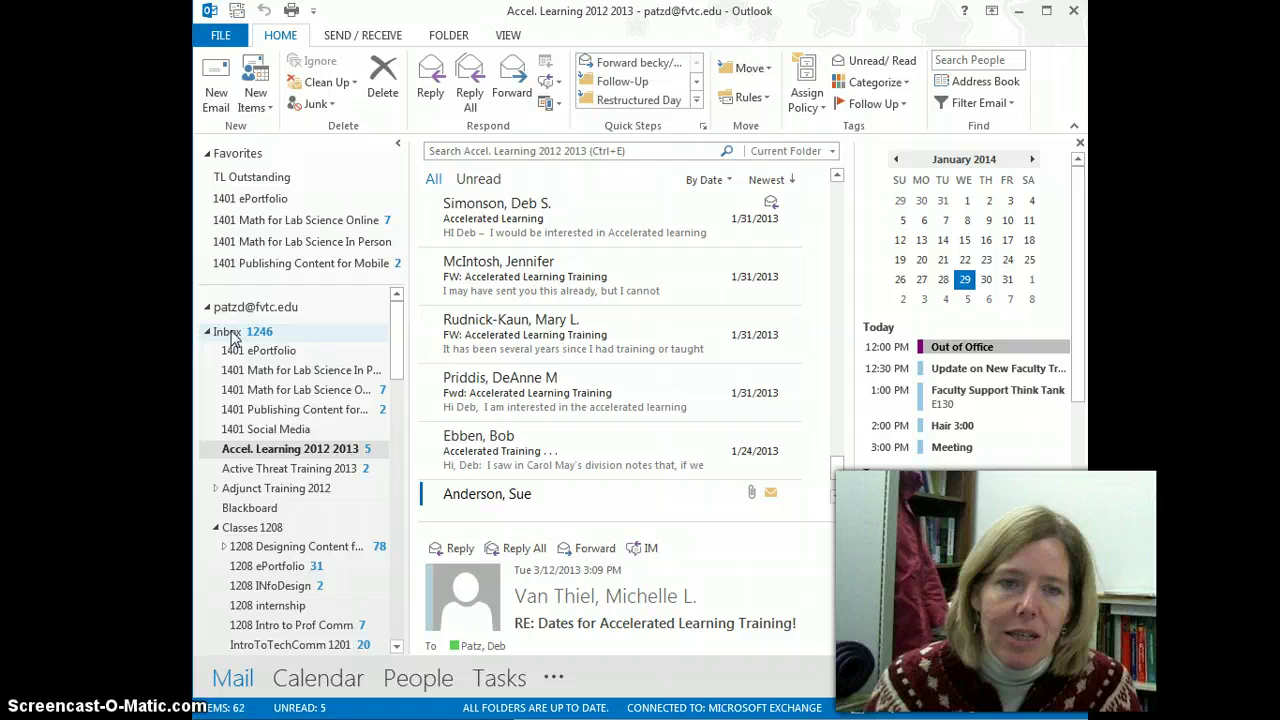
Step: Return to the Inbox and search the current mailbox for 'documentation'
{"action": "left_click", "coordinate": [229, 333]}
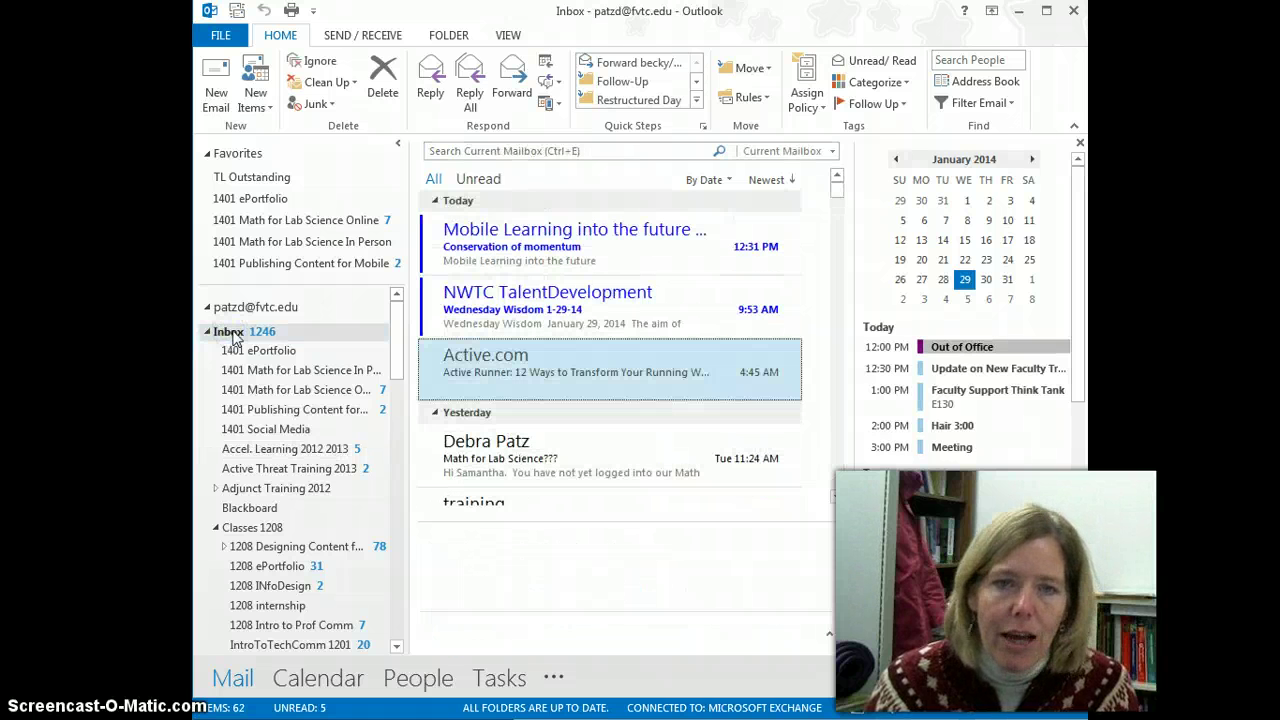
{"action": "left_click", "coordinate": [496, 151]}
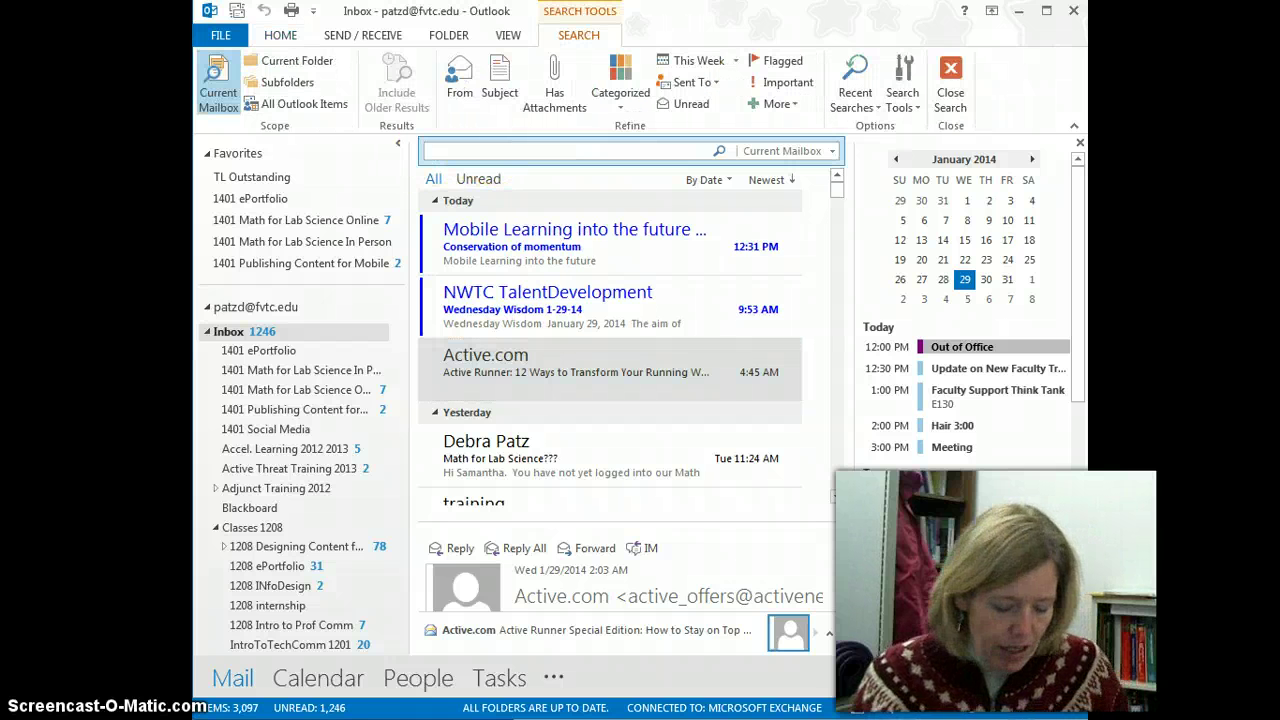
{"action": "type", "text": "document"}
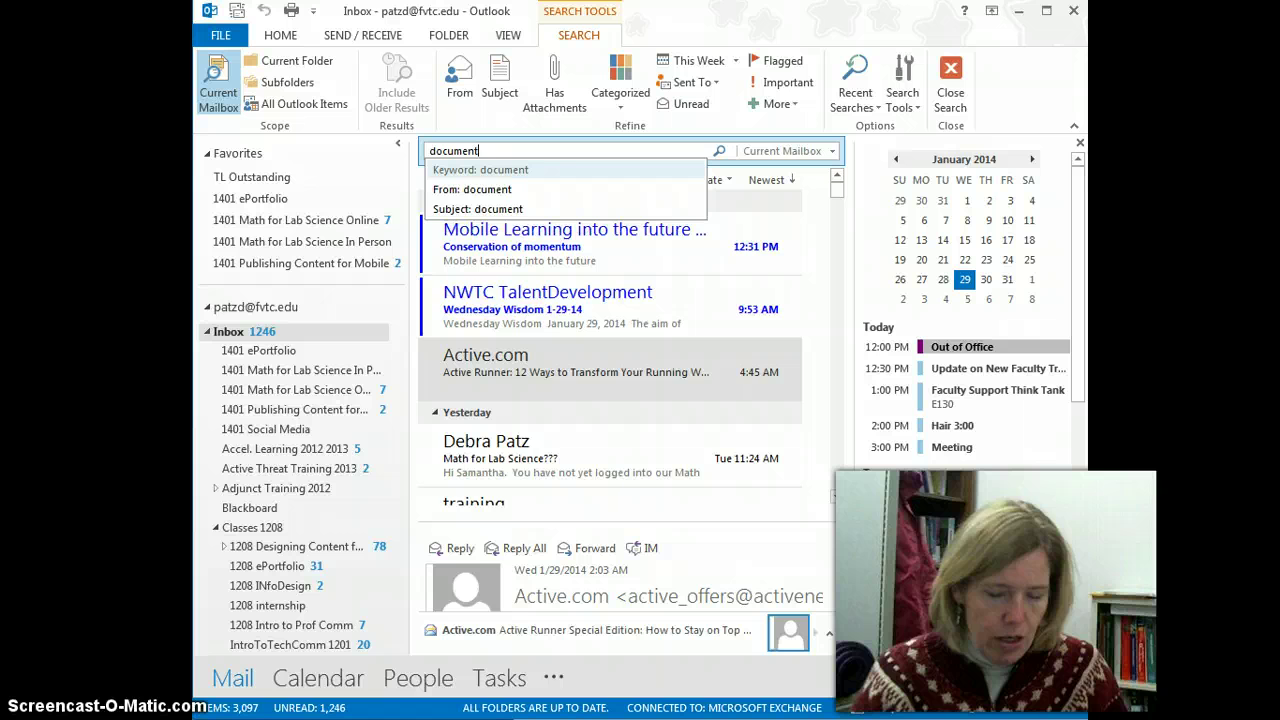
{"action": "type", "text": "ation"}
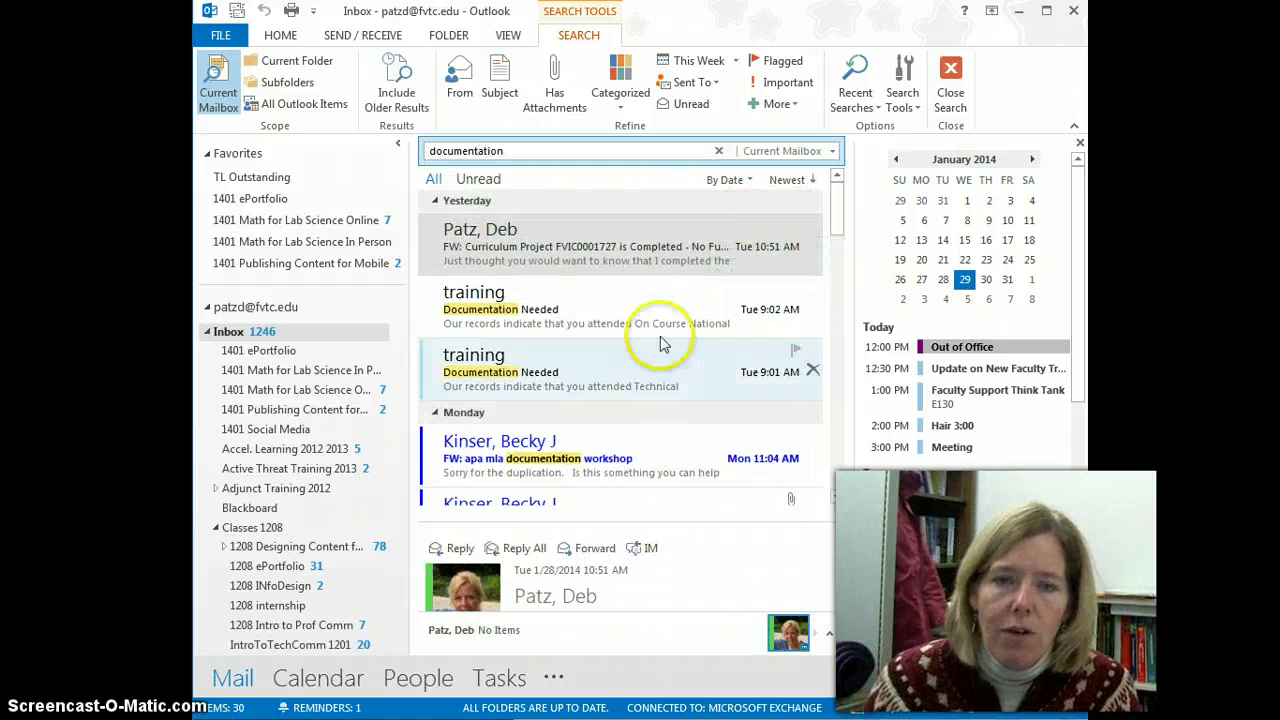
Step: Load the older 'documentation' results from the server, then close the search
{"action": "left_click_drag", "start_coordinate": [837, 214], "coordinate": [843, 489]}
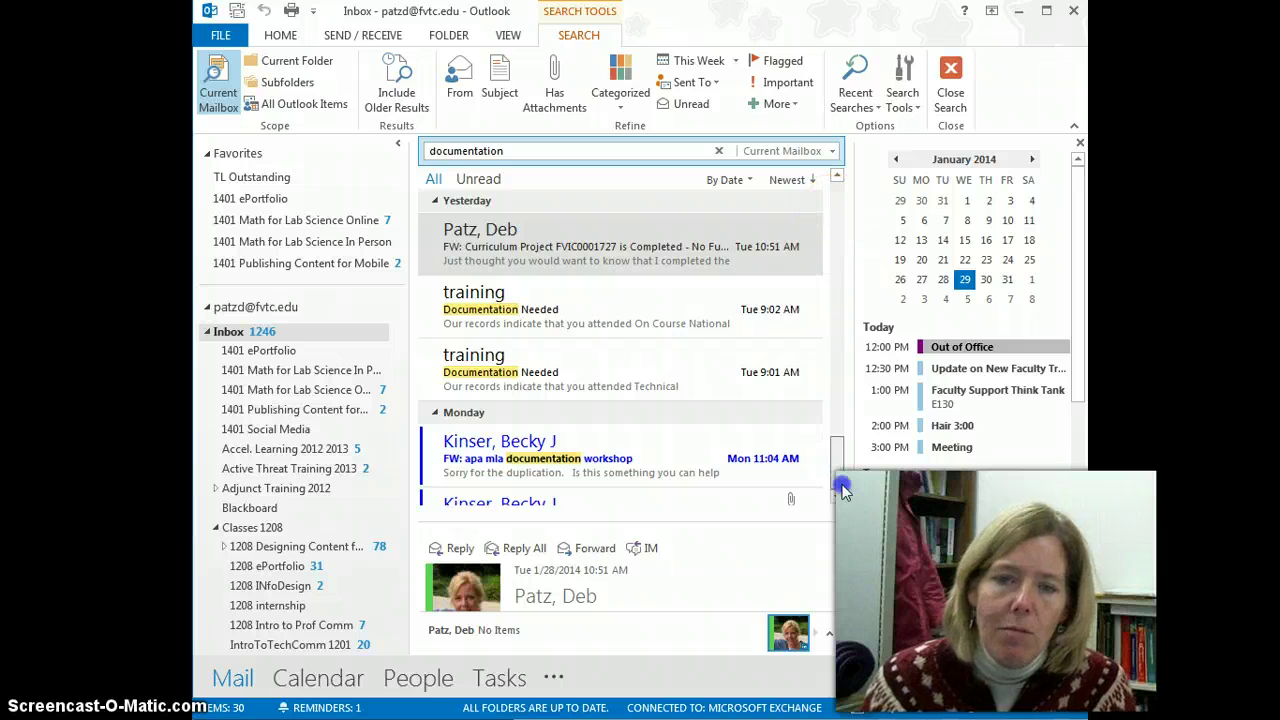
{"action": "left_click", "coordinate": [620, 483]}
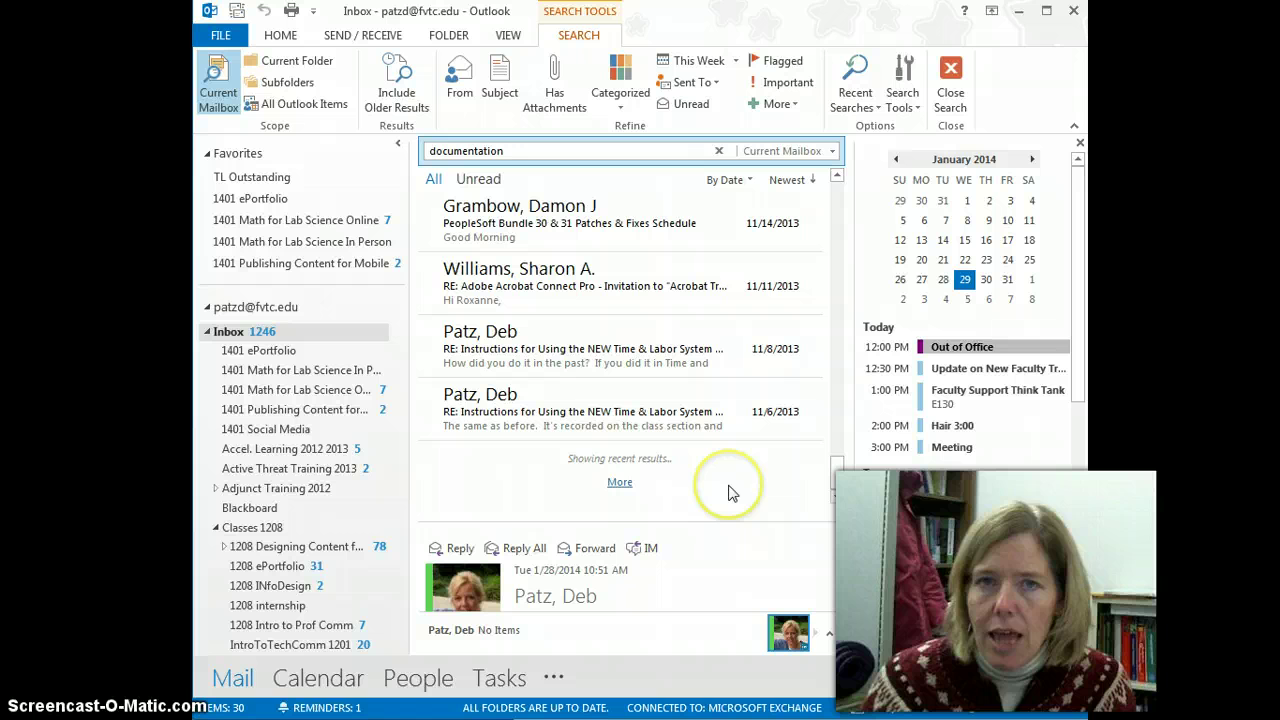
{"action": "left_click", "coordinate": [619, 484]}
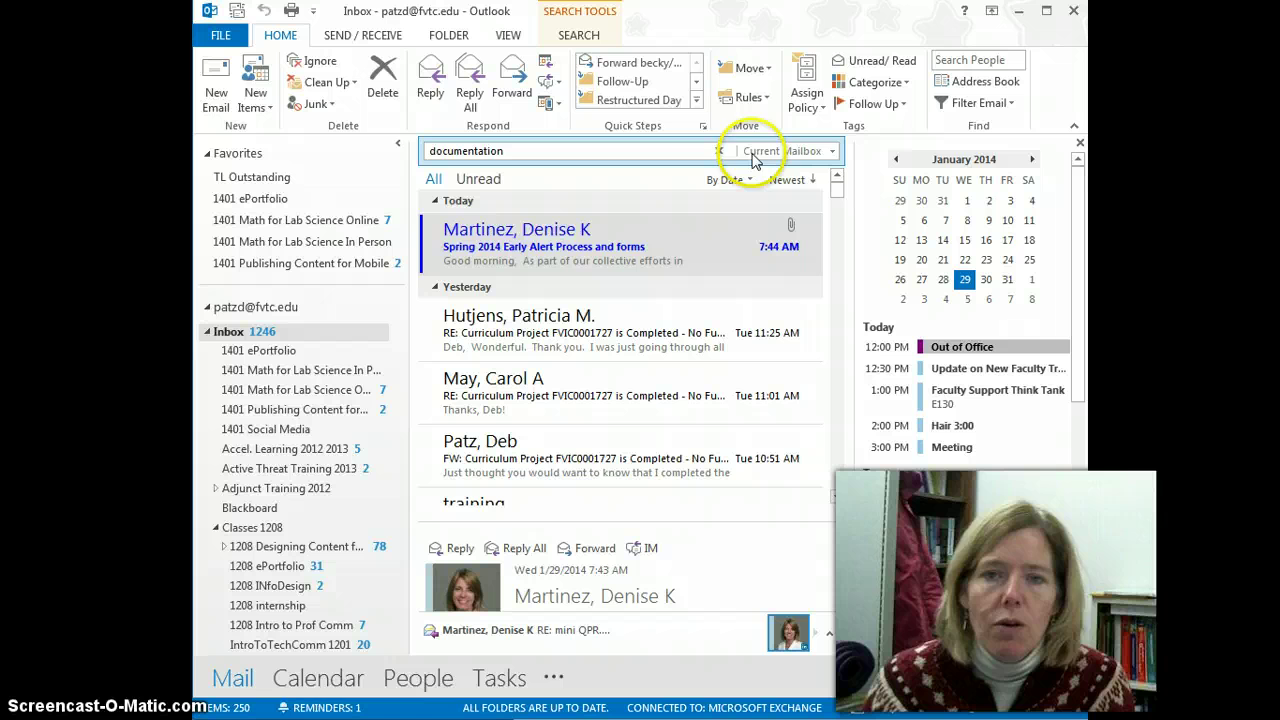
{"action": "left_click", "coordinate": [718, 152]}
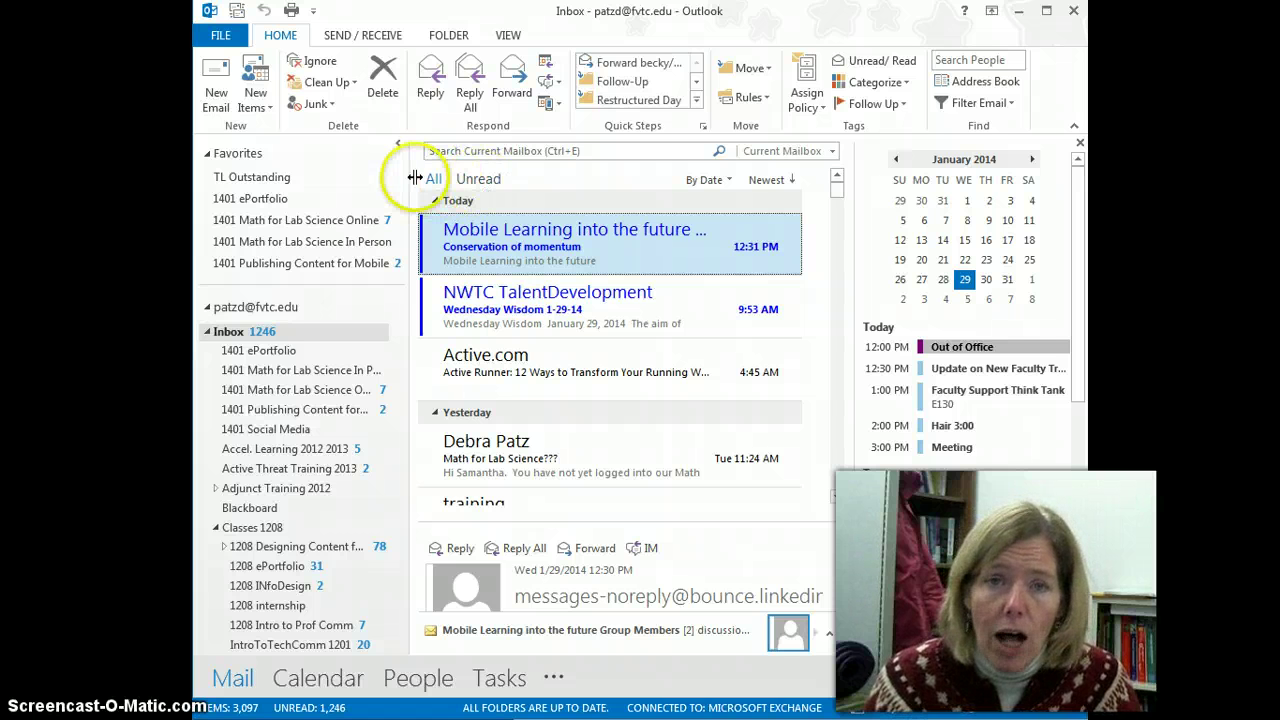
Step: Remove the 'Mobile Learning into the future' email with its delete X, leaving 1245 unread
{"action": "mouse_move", "coordinate": [788, 244]}
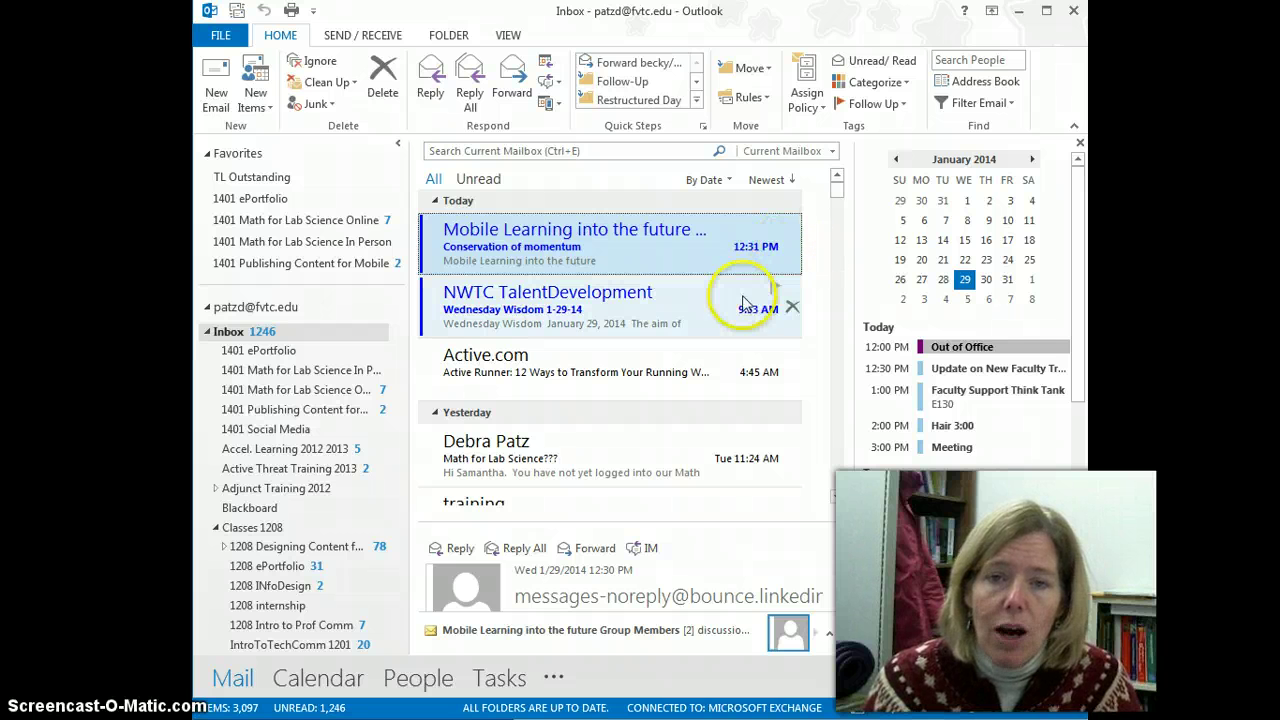
{"action": "mouse_move", "coordinate": [792, 309]}
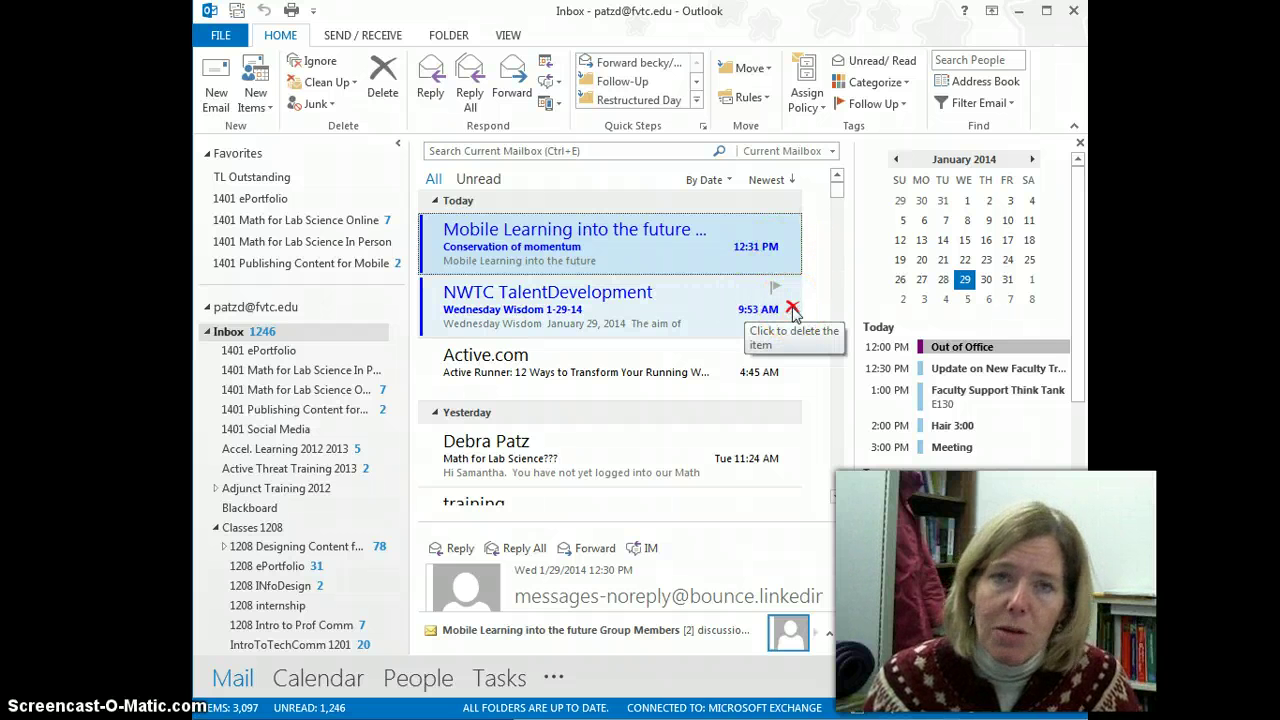
{"action": "left_click", "coordinate": [792, 246]}
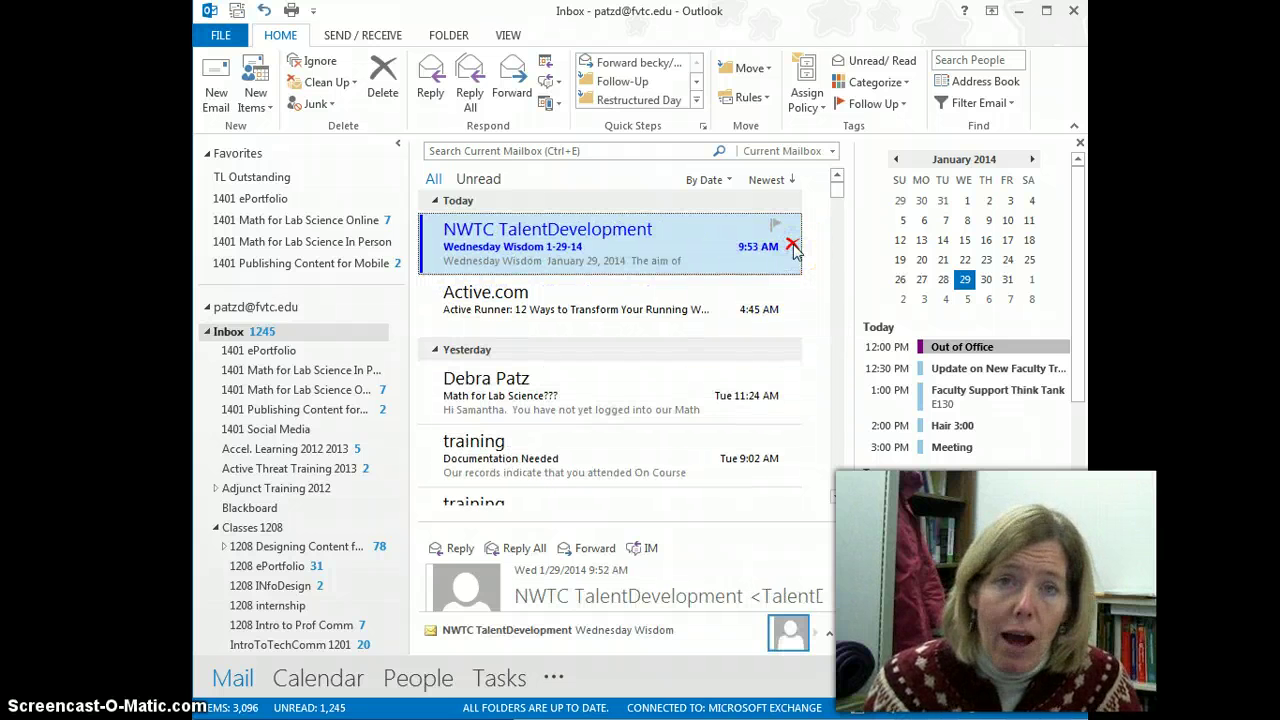
{"action": "left_click", "coordinate": [826, 357]}
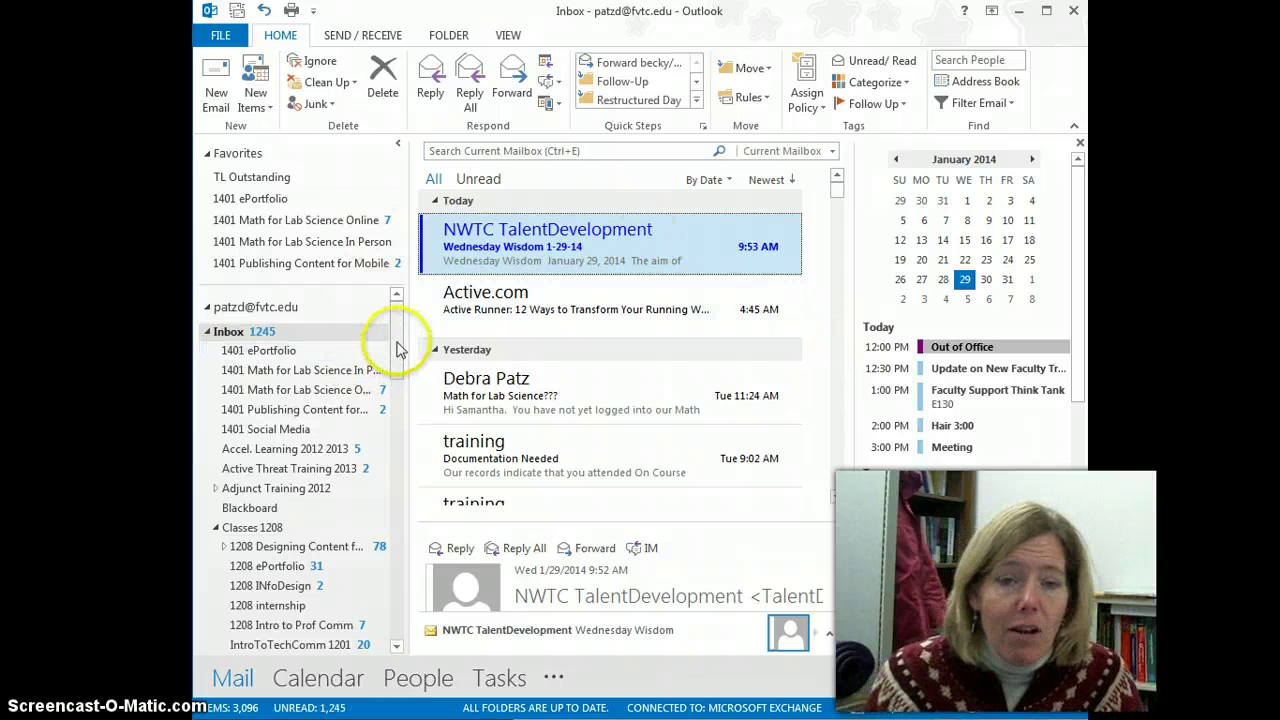
Step: Drag the Blackboard folder up to sit directly below Inbox in the folder pane
{"action": "left_click", "coordinate": [397, 345]}
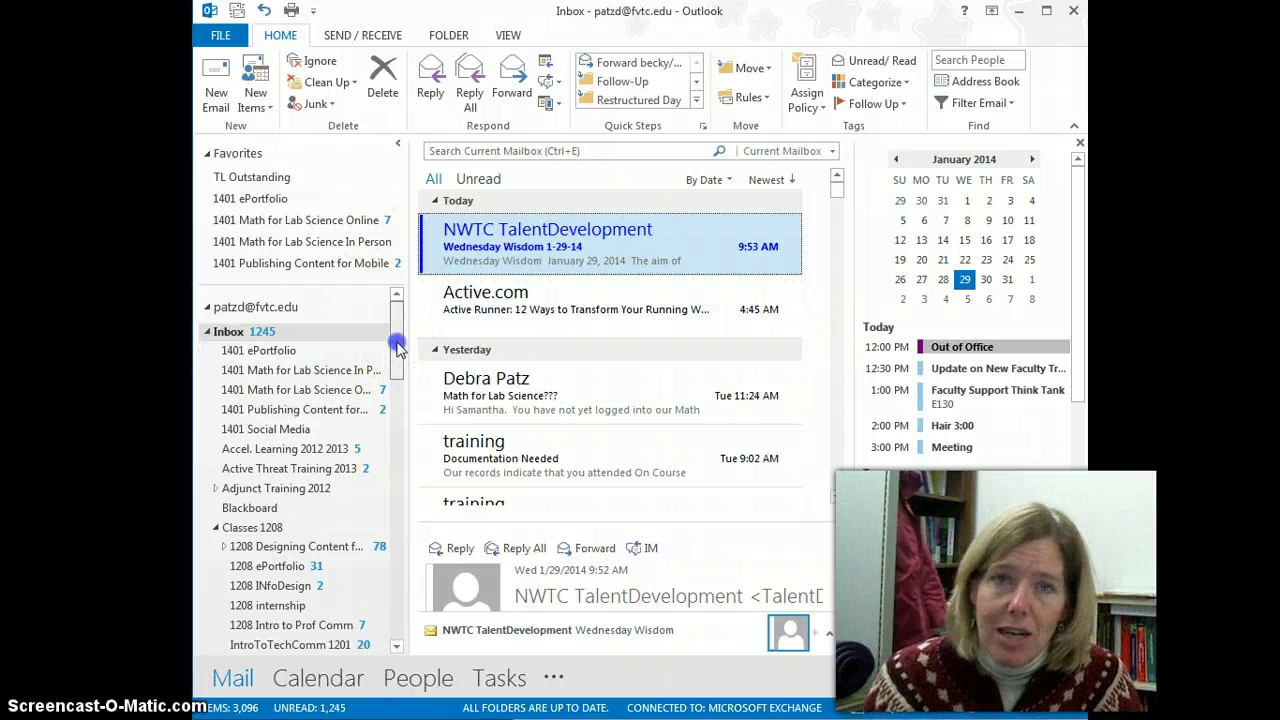
{"action": "scroll", "coordinate": [397, 345], "scroll_direction": "down", "scroll_amount": 1}
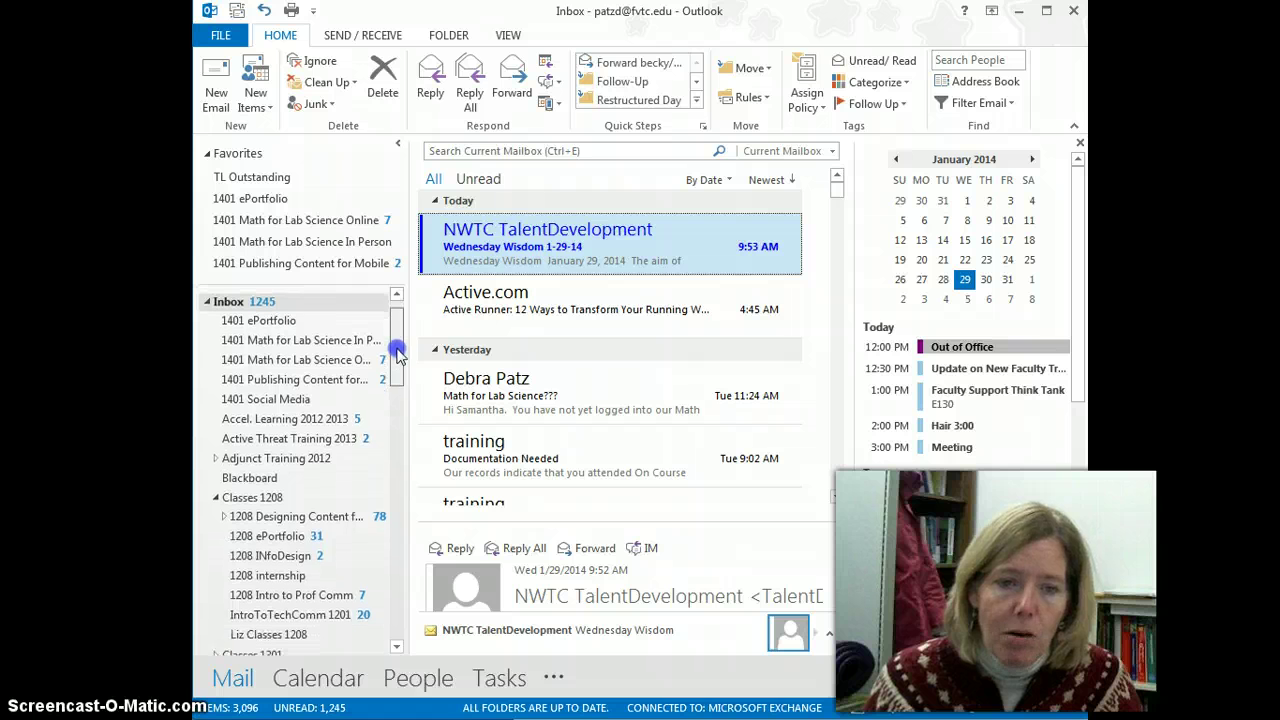
{"action": "scroll", "coordinate": [397, 345], "scroll_direction": "up", "scroll_amount": 1}
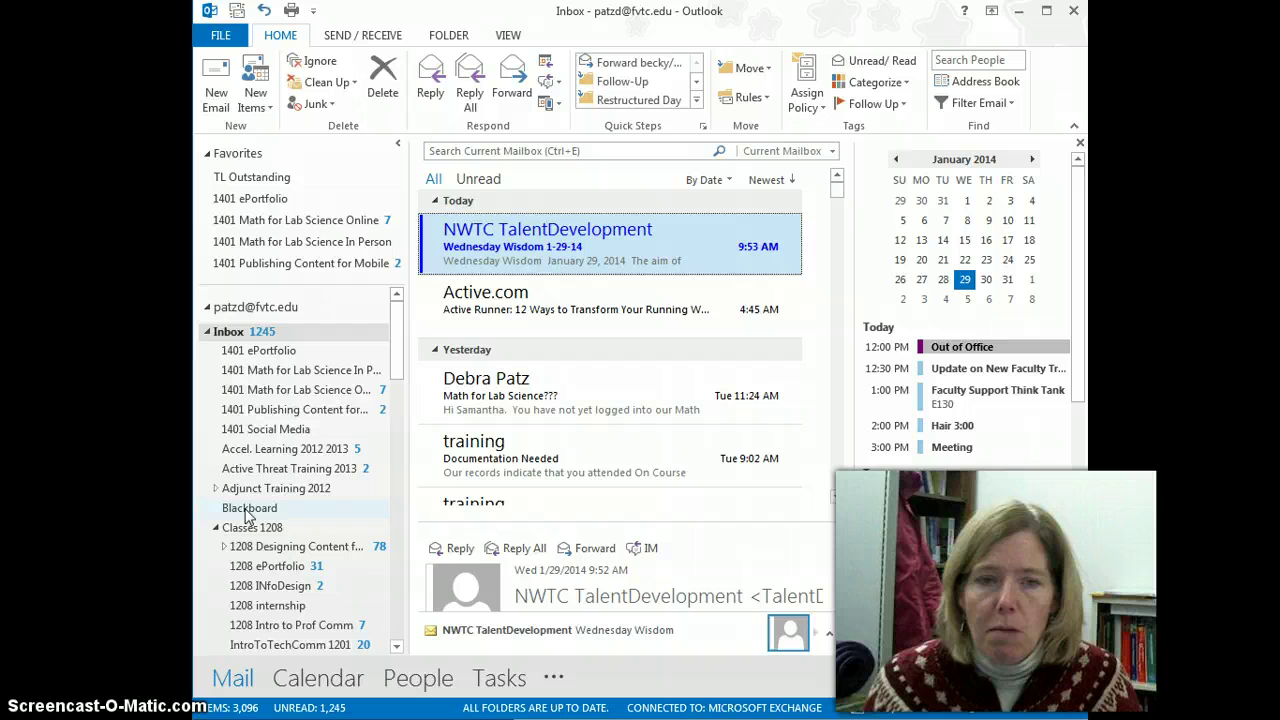
{"action": "left_click_drag", "start_coordinate": [245, 511], "coordinate": [250, 345]}
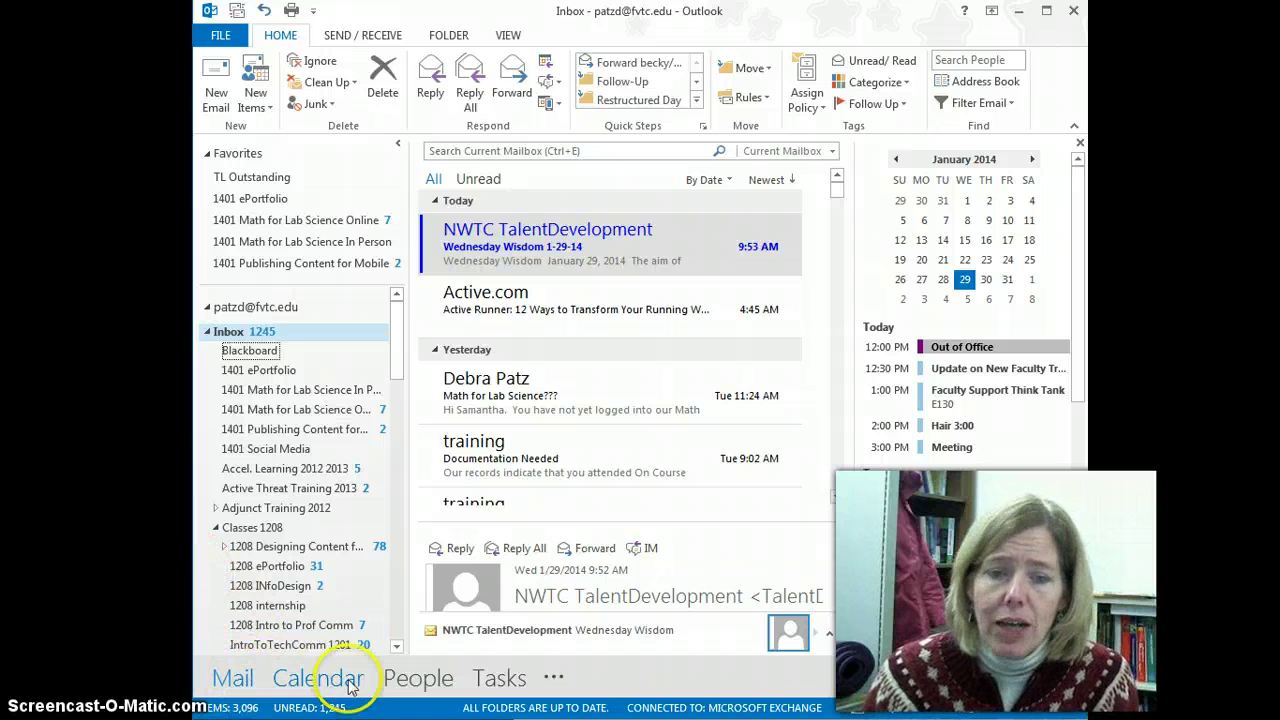
Step: View the Calendar's Jan 29 day and its weather locations list, then return to Mail
{"action": "mouse_move", "coordinate": [320, 680]}
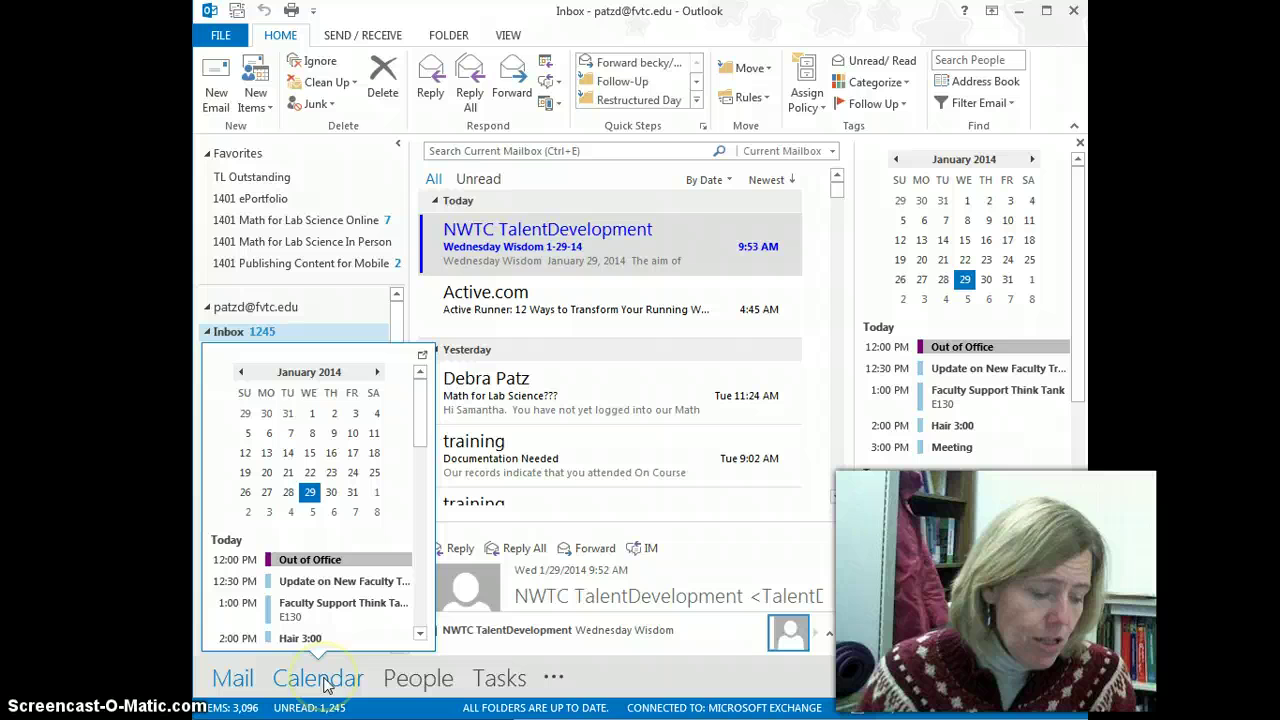
{"action": "left_click", "coordinate": [320, 679]}
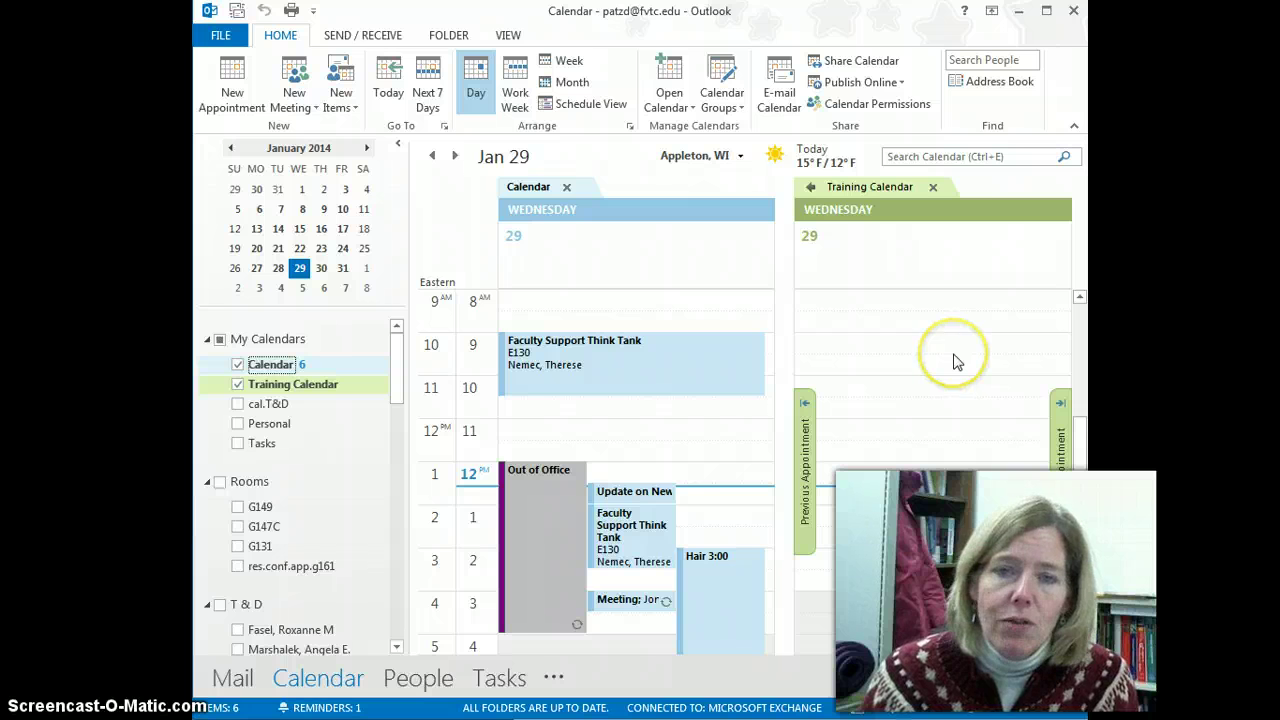
{"action": "mouse_move", "coordinate": [668, 165]}
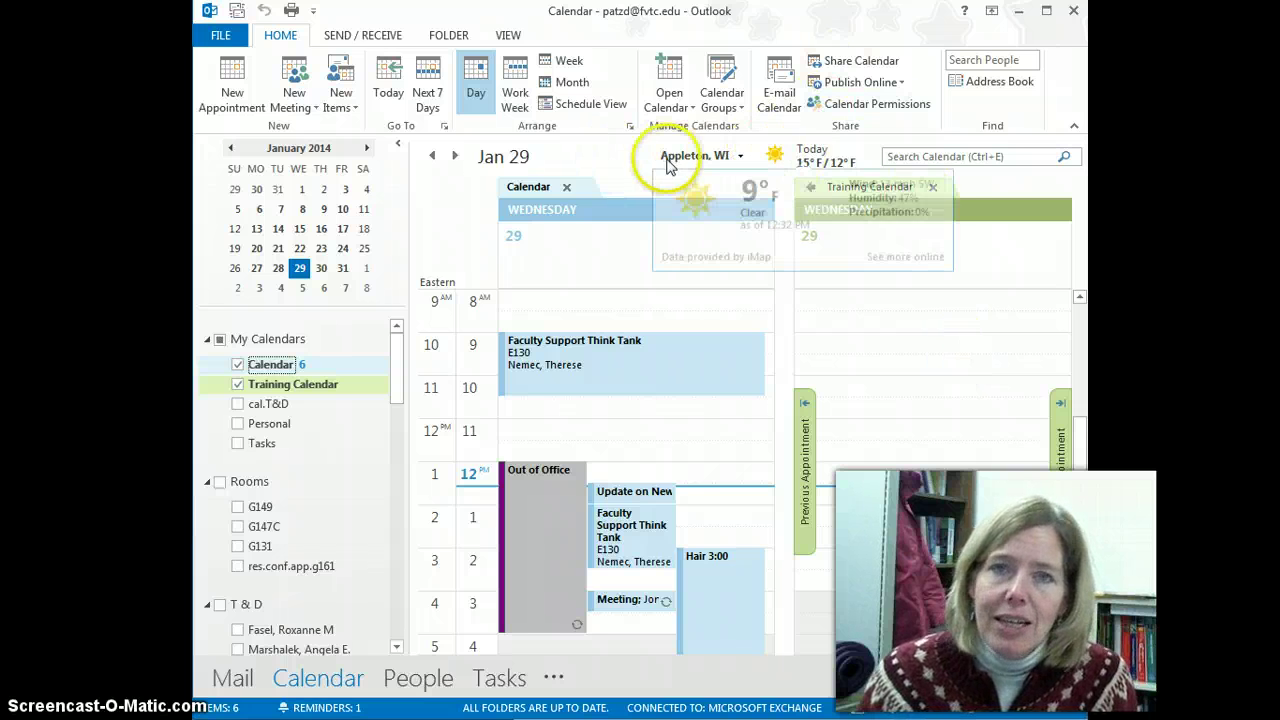
{"action": "left_click", "coordinate": [742, 157]}
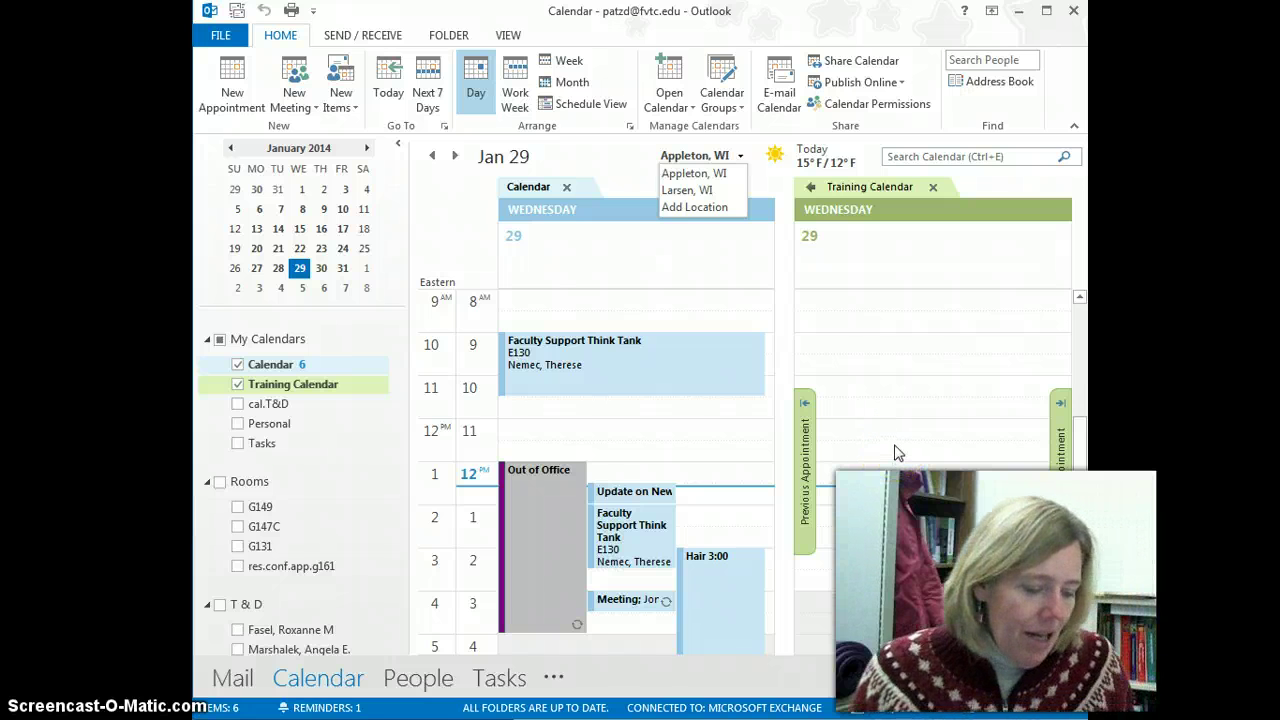
{"action": "left_click", "coordinate": [240, 681]}
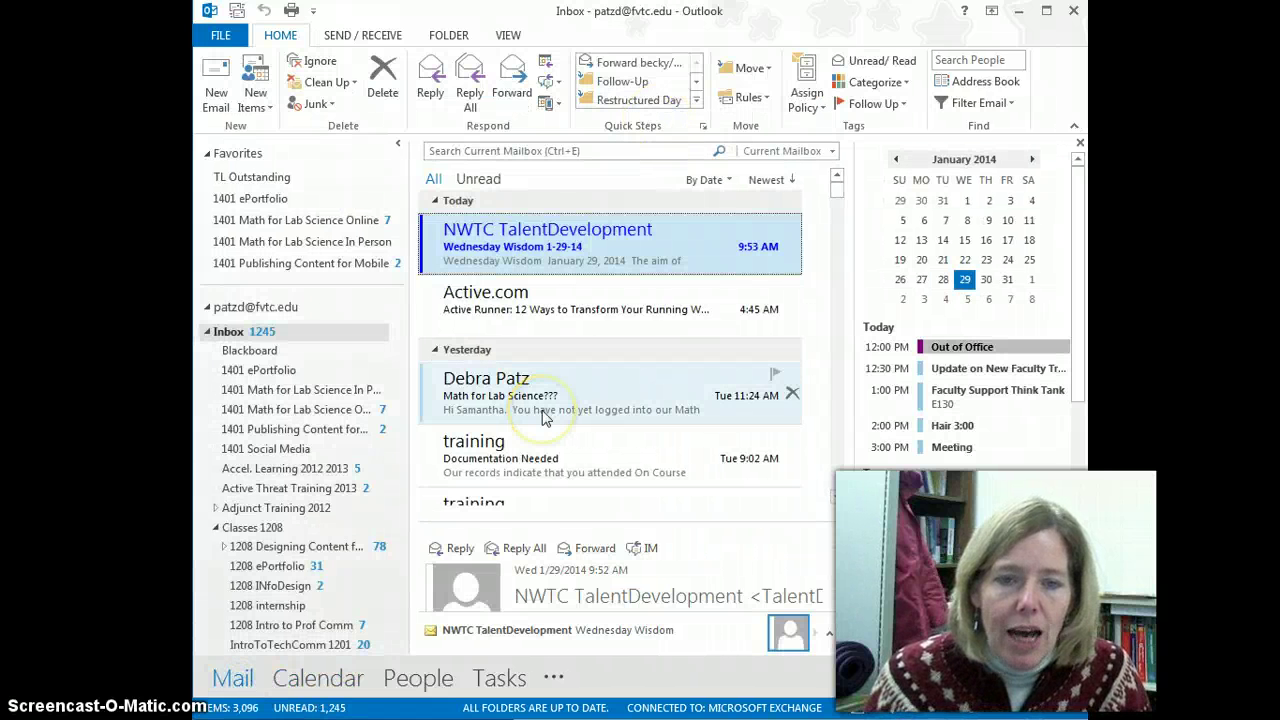
Step: Open the 9:02 AM 'Documentation Needed' email, enlarge the reading pane, and pop out a reply
{"action": "scroll", "coordinate": [834, 491], "scroll_direction": "down", "scroll_amount": 1}
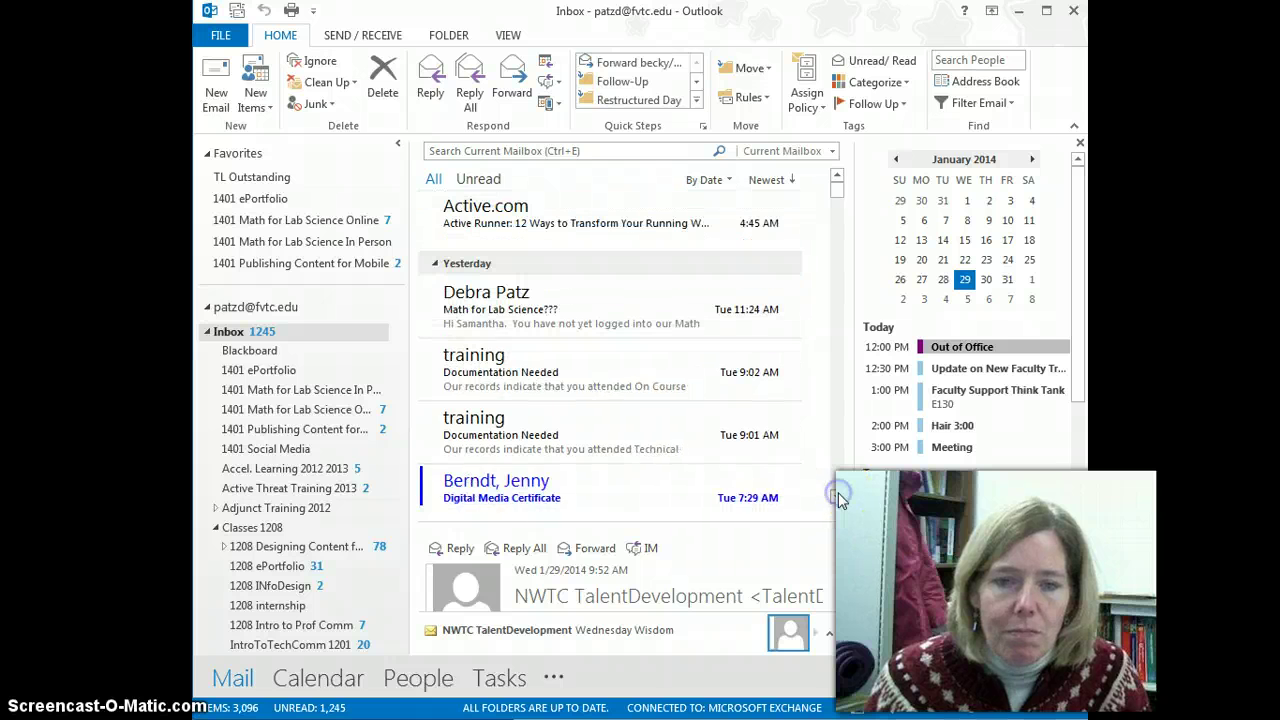
{"action": "left_click", "coordinate": [490, 380]}
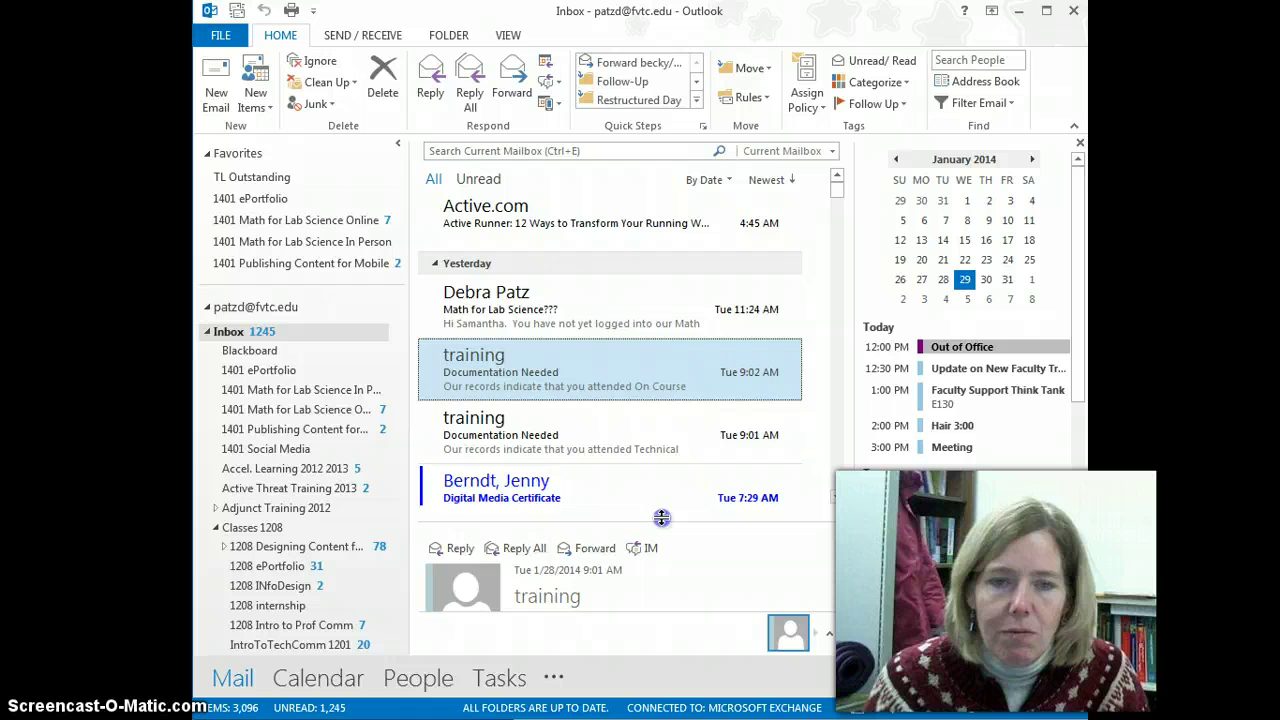
{"action": "left_click_drag", "start_coordinate": [663, 519], "coordinate": [645, 290]}
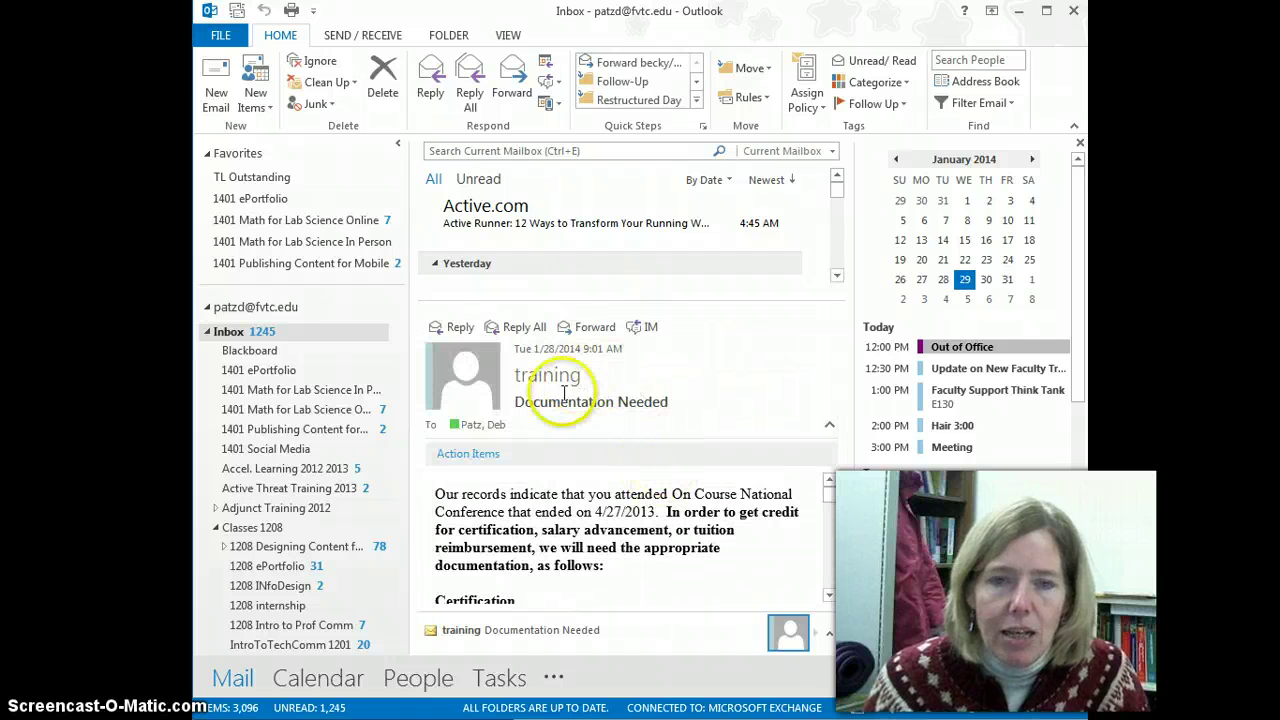
{"action": "left_click", "coordinate": [453, 330]}
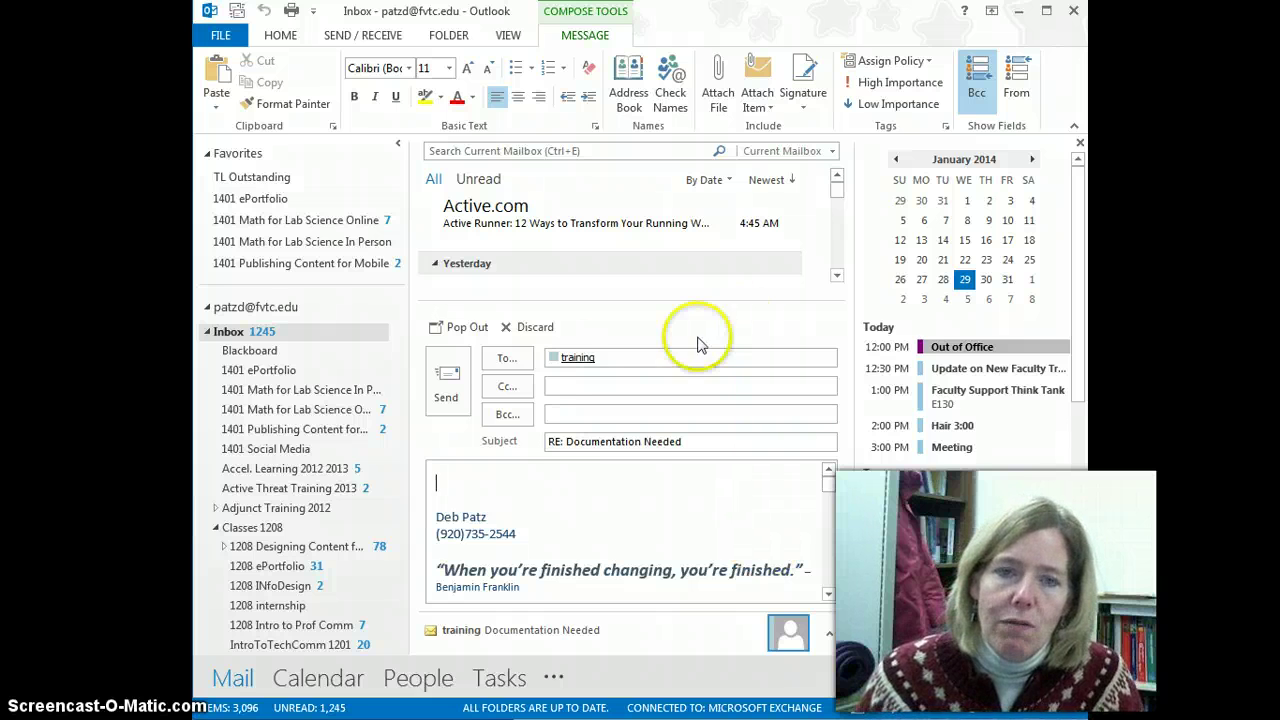
{"action": "left_click", "coordinate": [455, 333]}
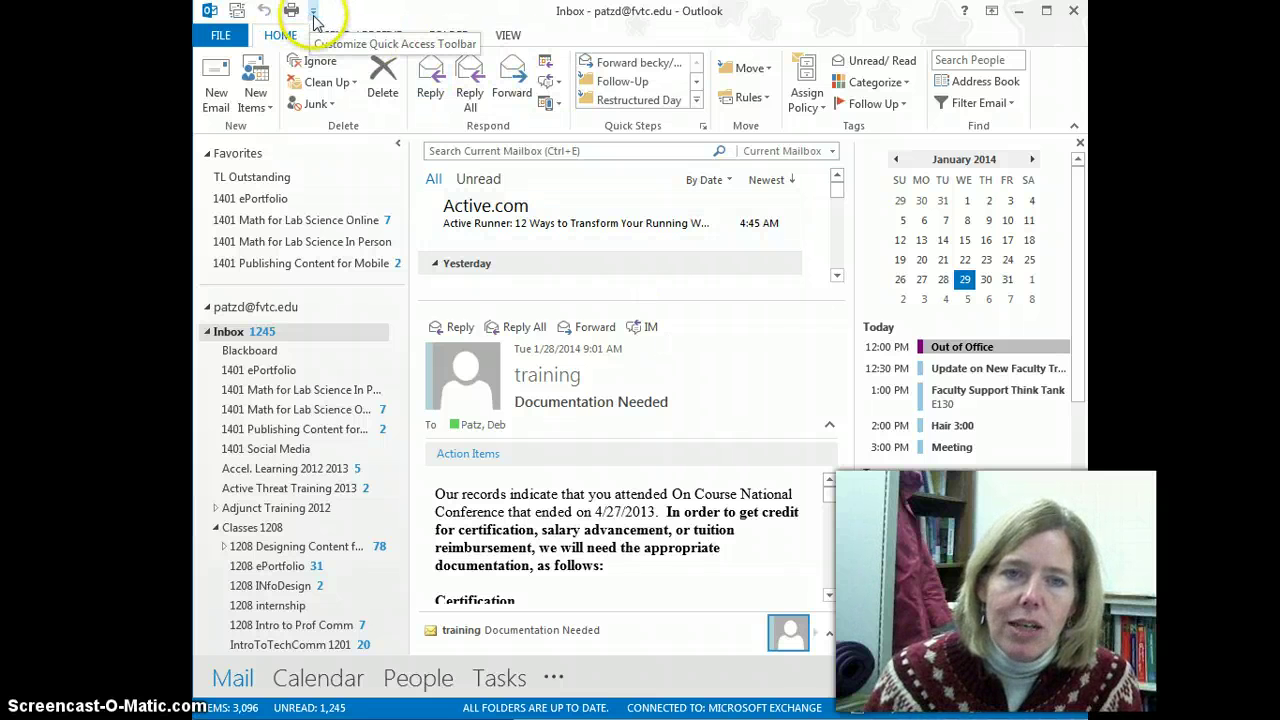
Step: Add Touch/Mouse Mode to the Quick Access Toolbar, switch to Touch, then back to Mouse
{"action": "left_click", "coordinate": [313, 12]}
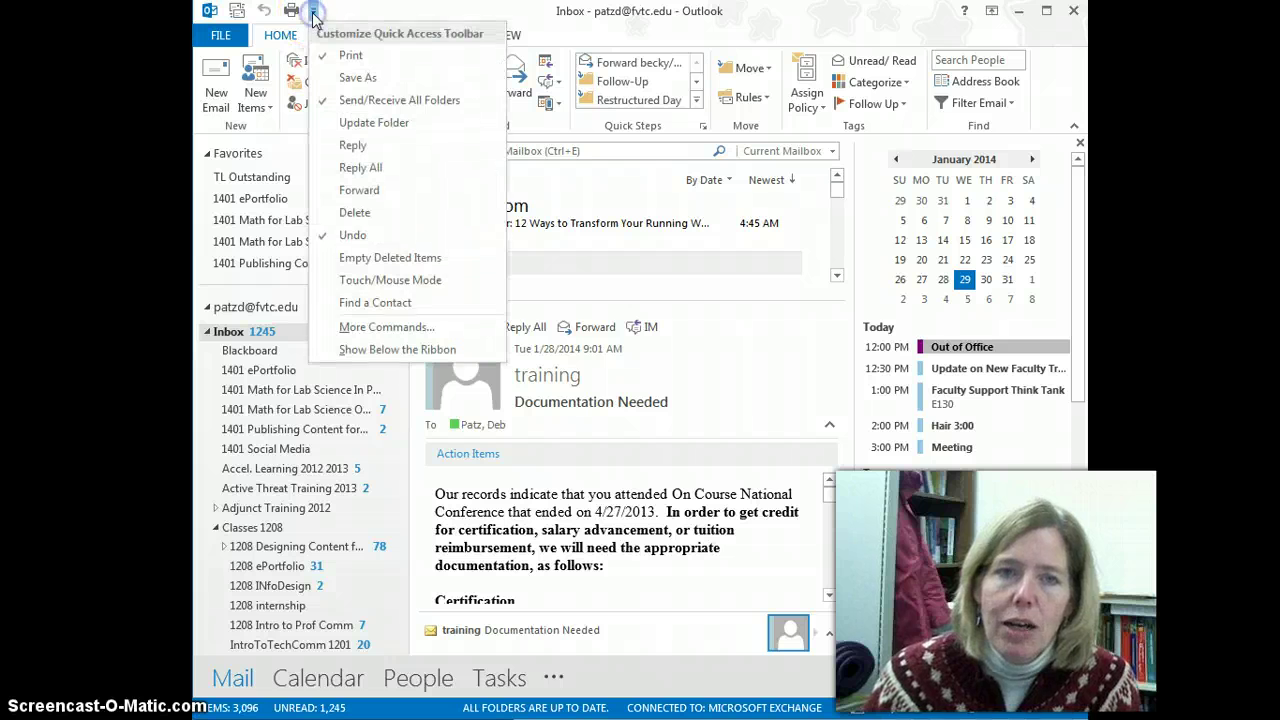
{"action": "left_click", "coordinate": [378, 283]}
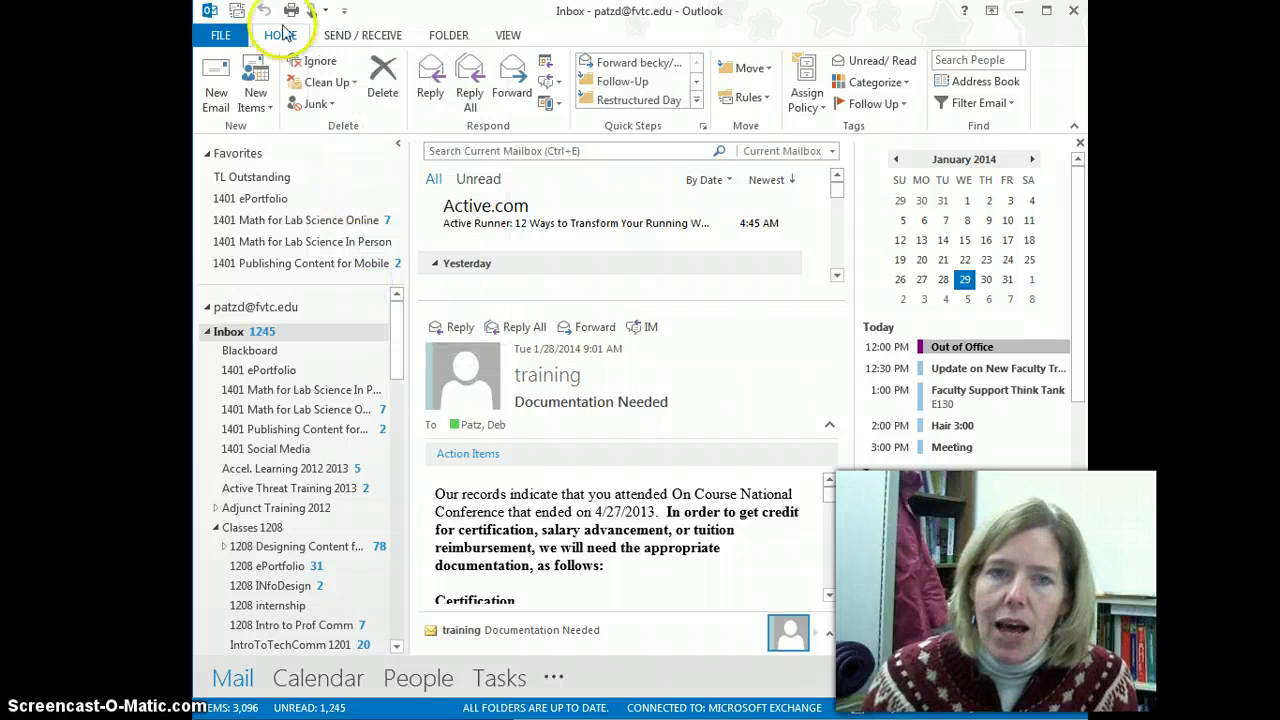
{"action": "left_click", "coordinate": [313, 12]}
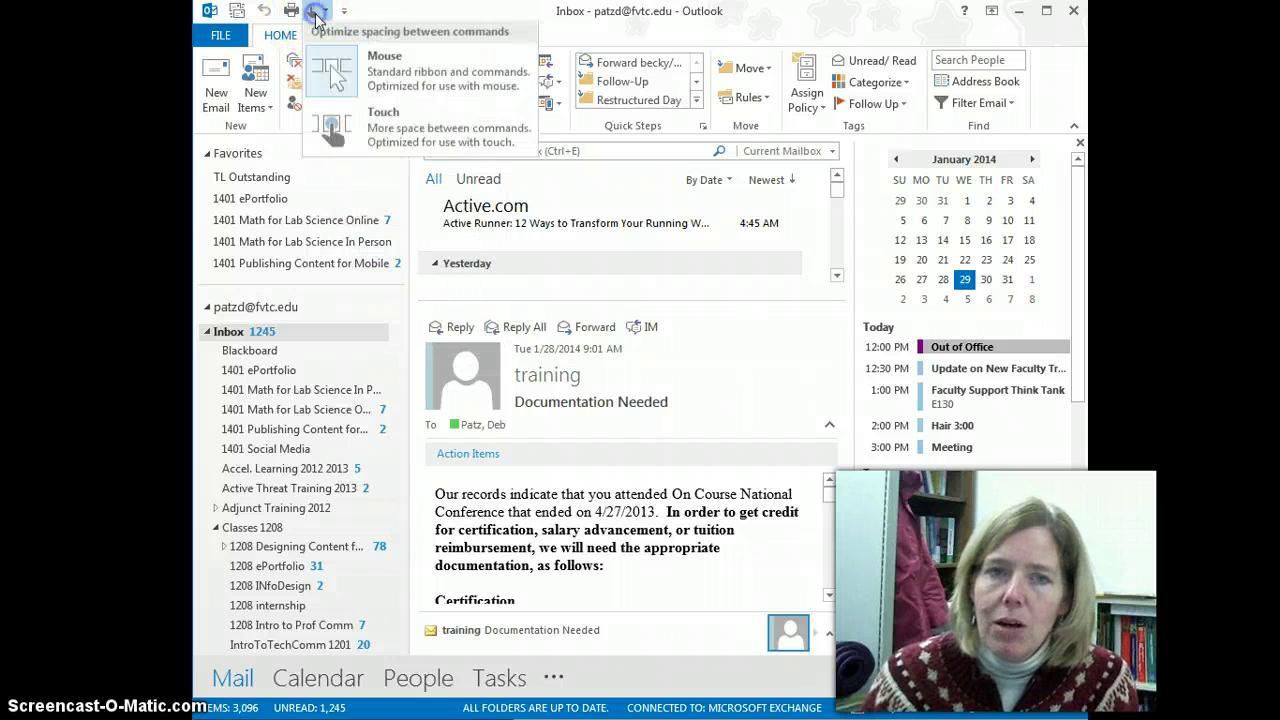
{"action": "left_click", "coordinate": [380, 137]}
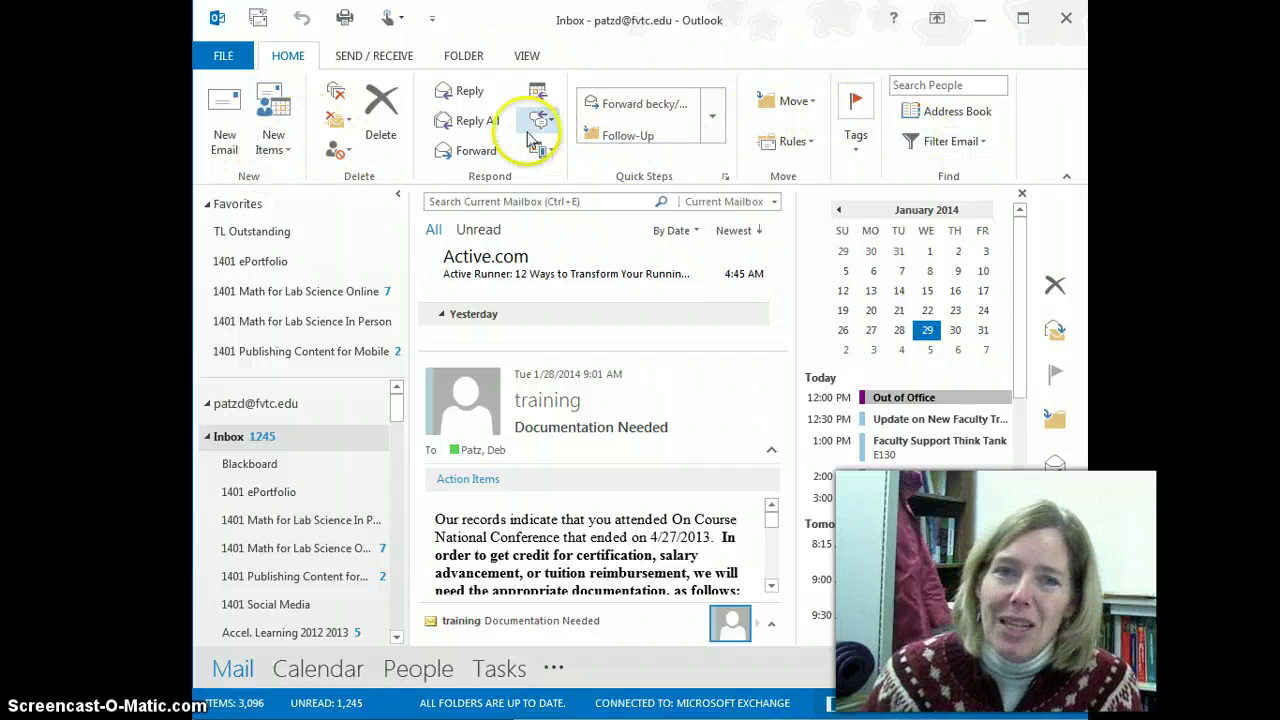
{"action": "left_click", "coordinate": [400, 20]}
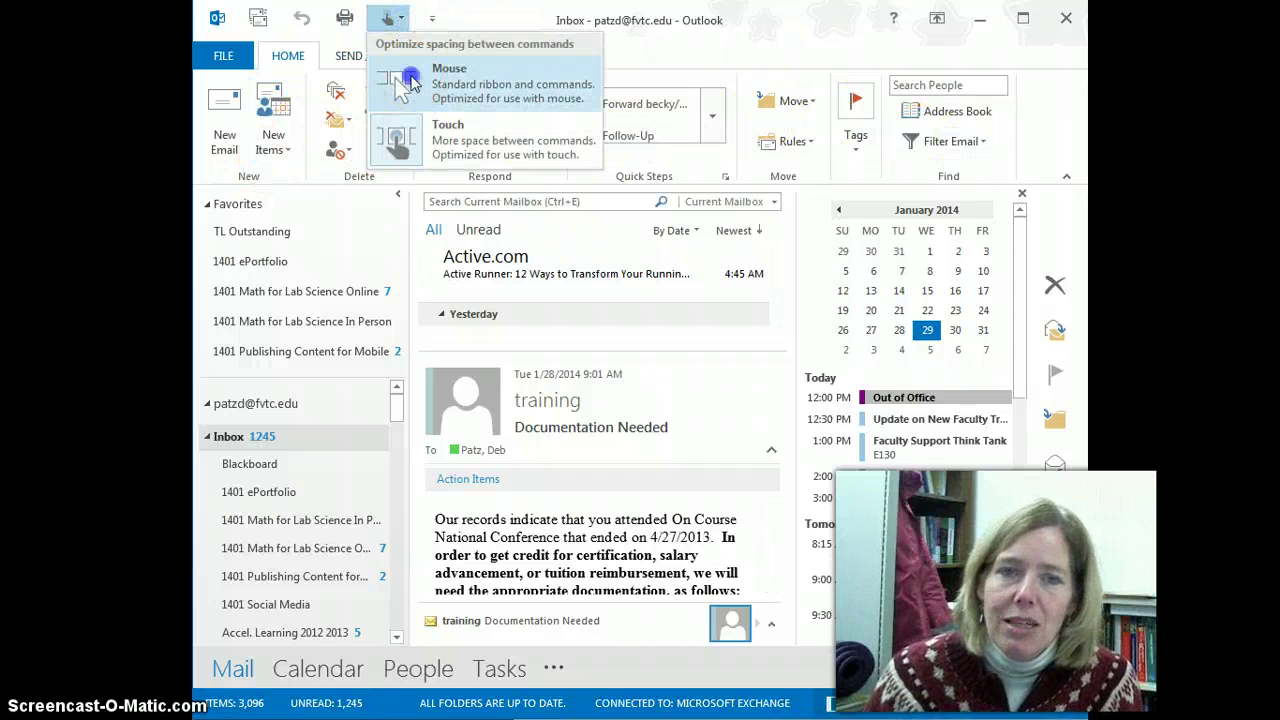
{"action": "left_click", "coordinate": [410, 82]}
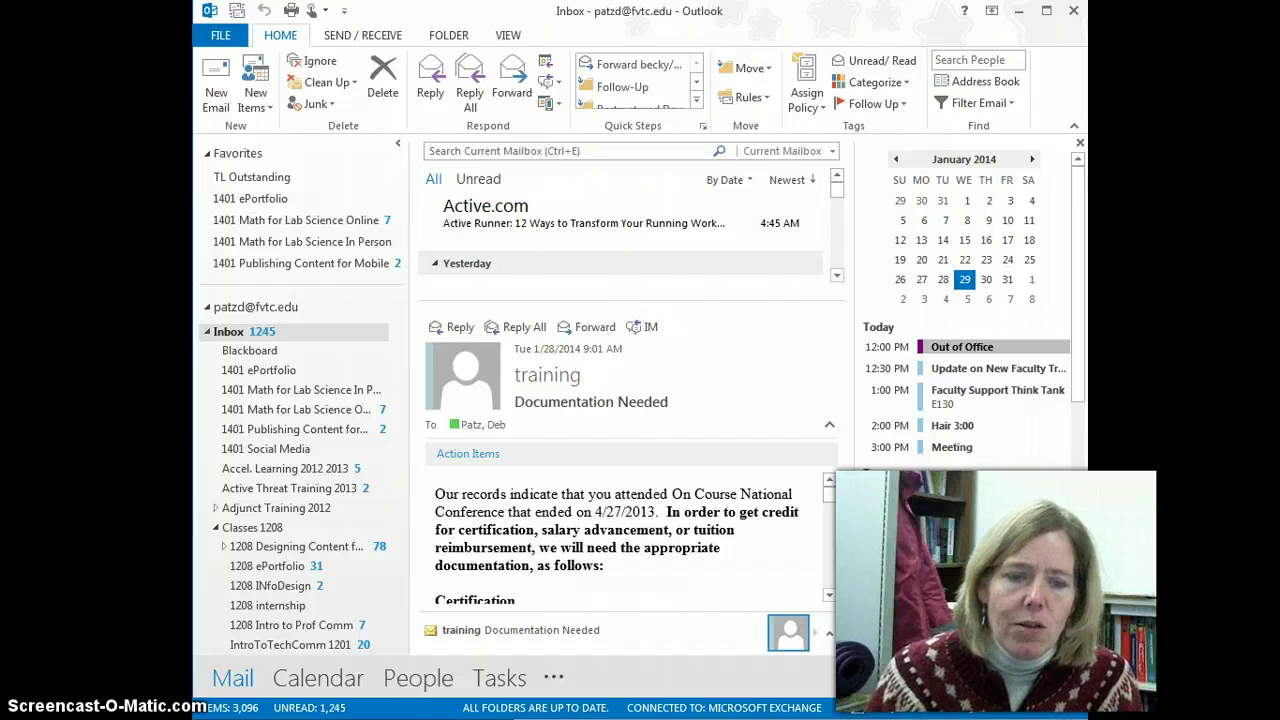
Step: Switch to Word and create Document1 from the Blank document option
{"action": "mouse_move", "coordinate": [293, 719]}
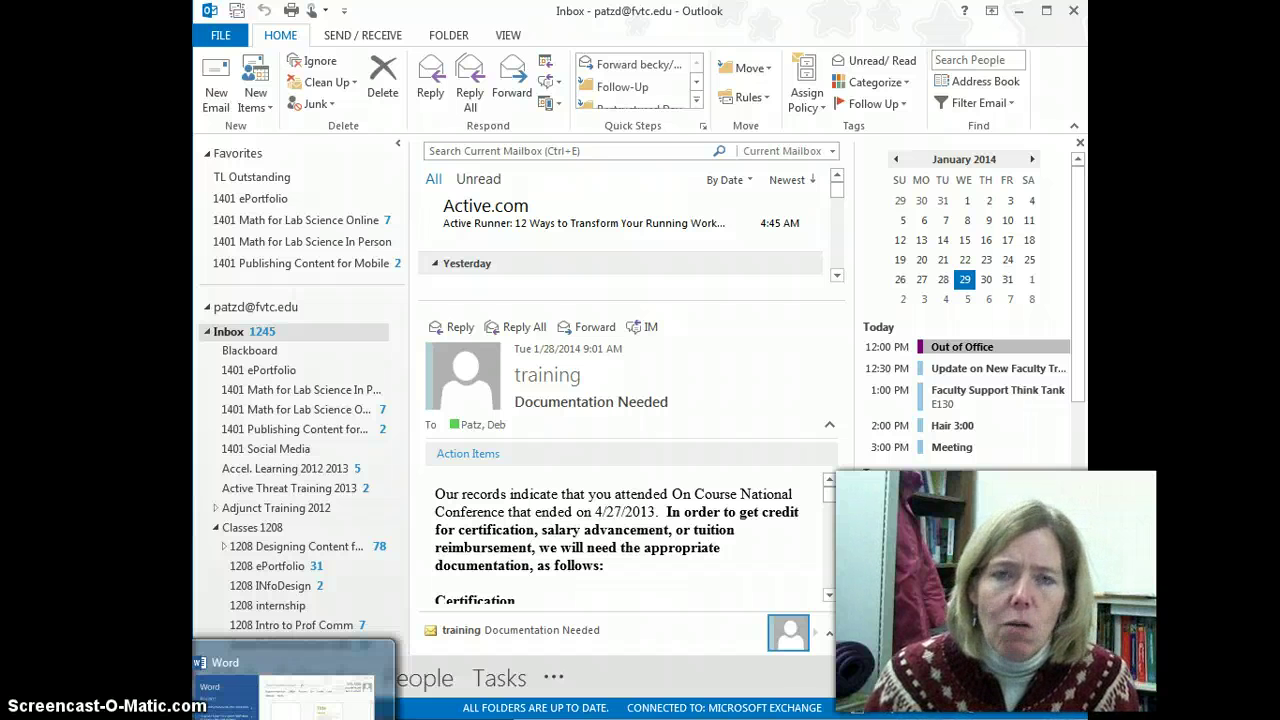
{"action": "left_click", "coordinate": [293, 695]}
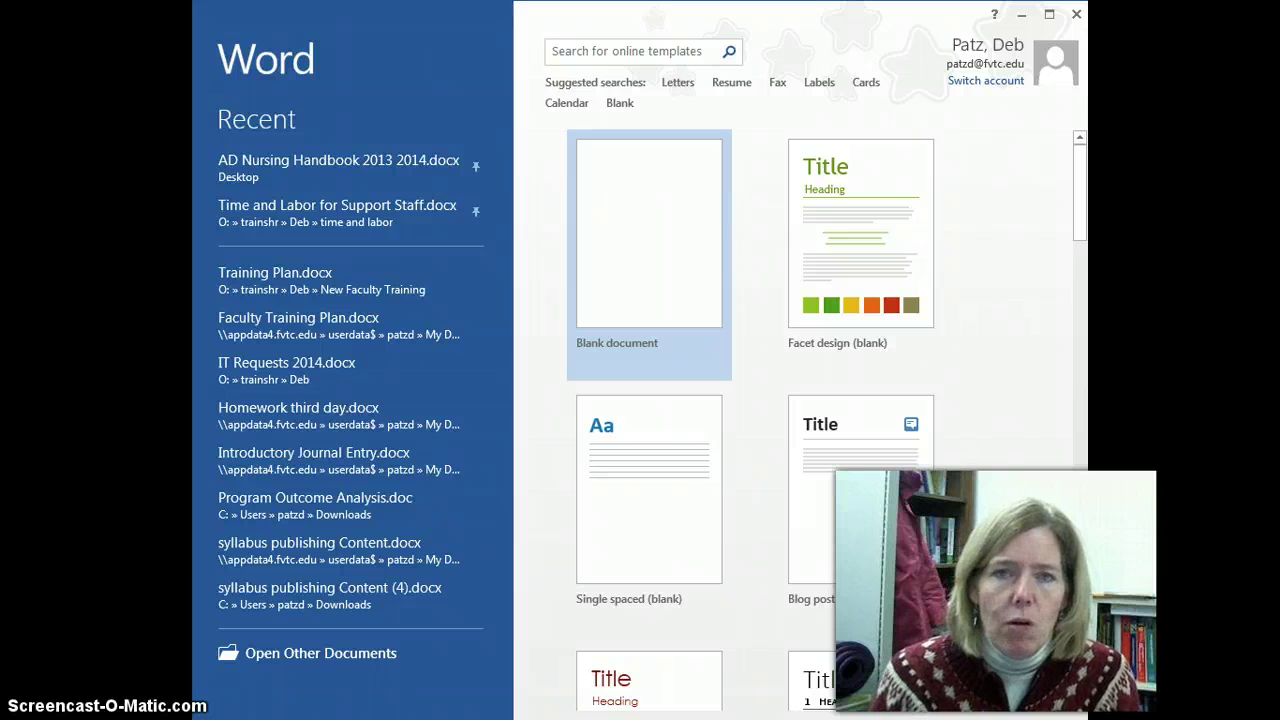
{"action": "left_click", "coordinate": [641, 260]}
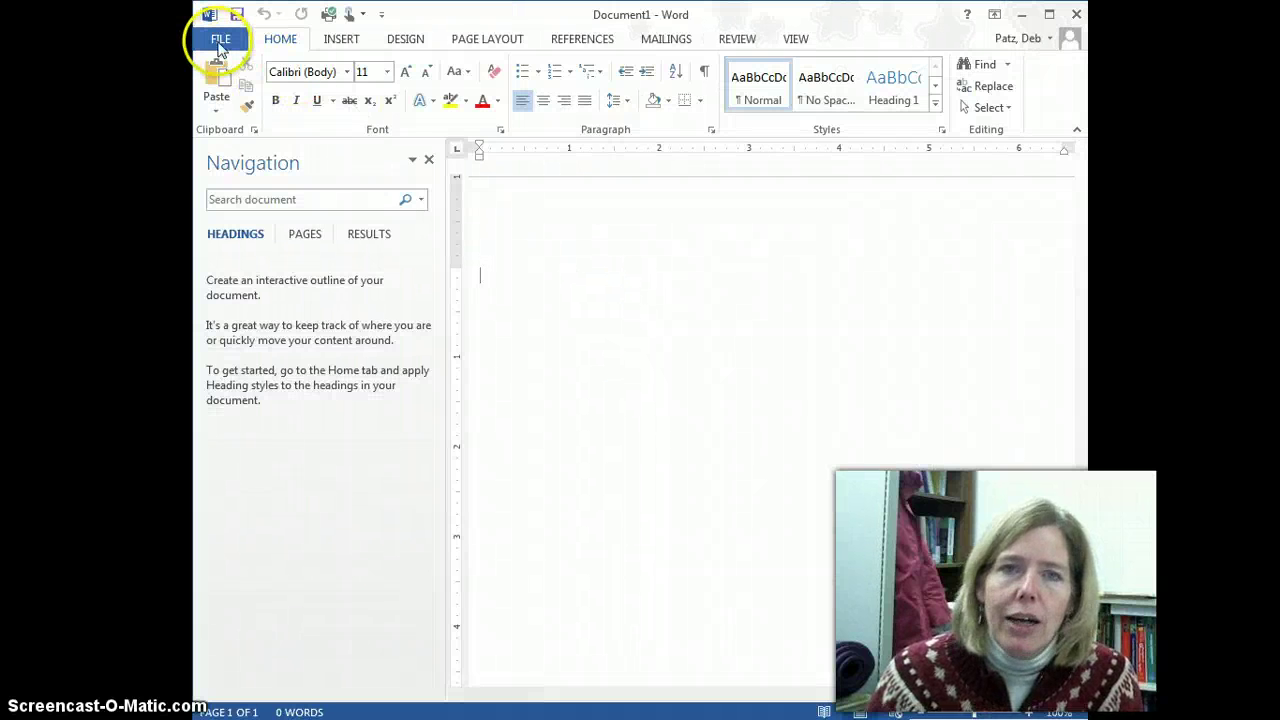
Step: Open the FILE backstage, leave it, reopen it, and scroll the Recent Documents list
{"action": "left_click", "coordinate": [220, 42]}
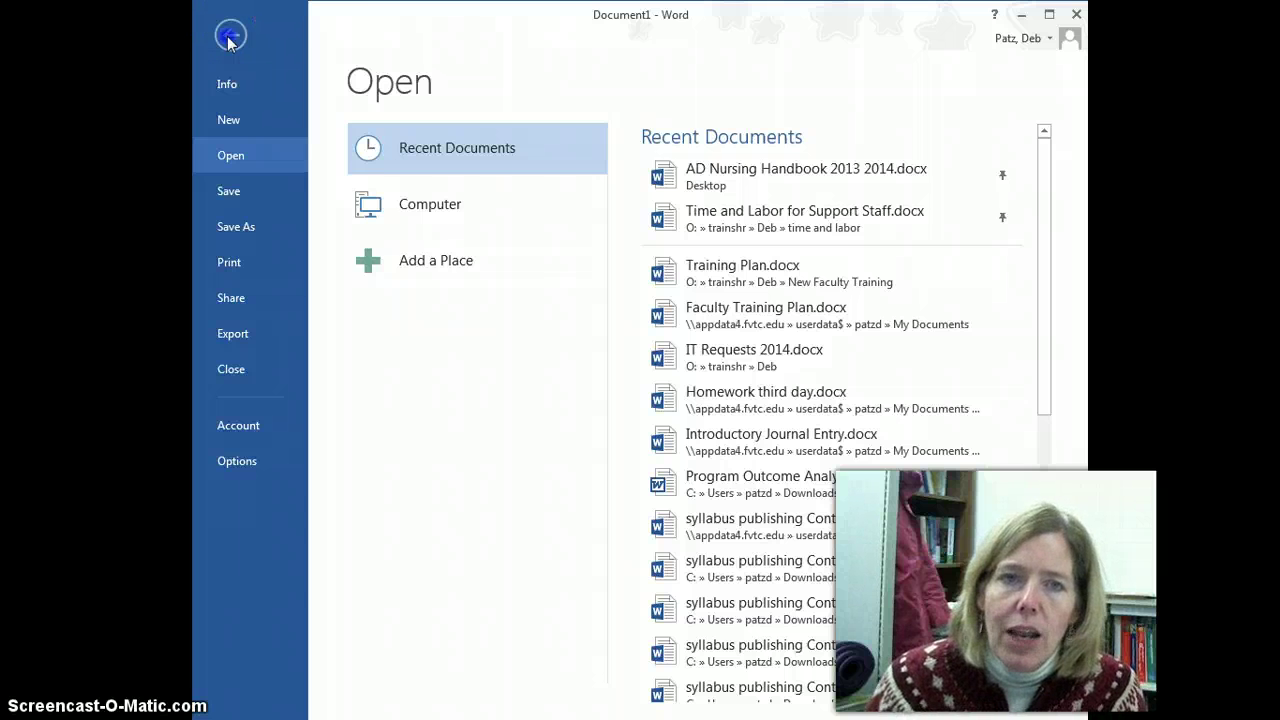
{"action": "left_click", "coordinate": [229, 38]}
{"action": "left_click", "coordinate": [222, 39]}
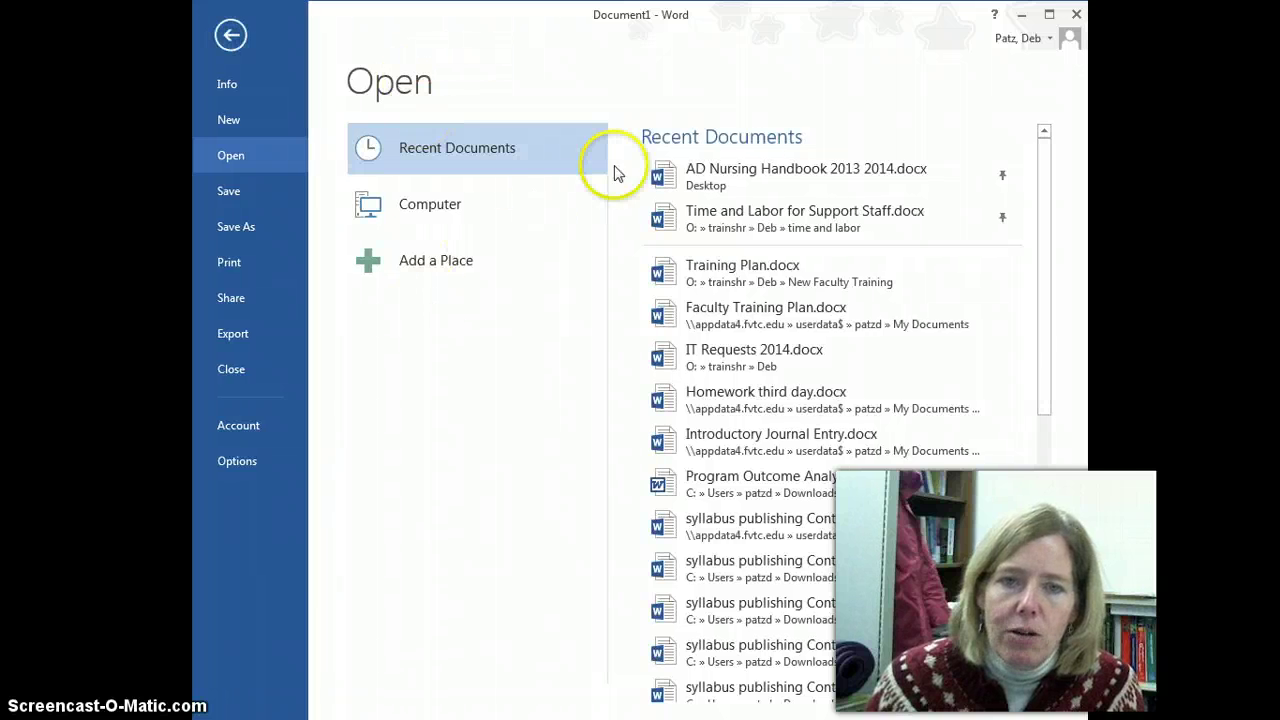
{"action": "left_click_drag", "start_coordinate": [1043, 386], "coordinate": [1058, 240]}
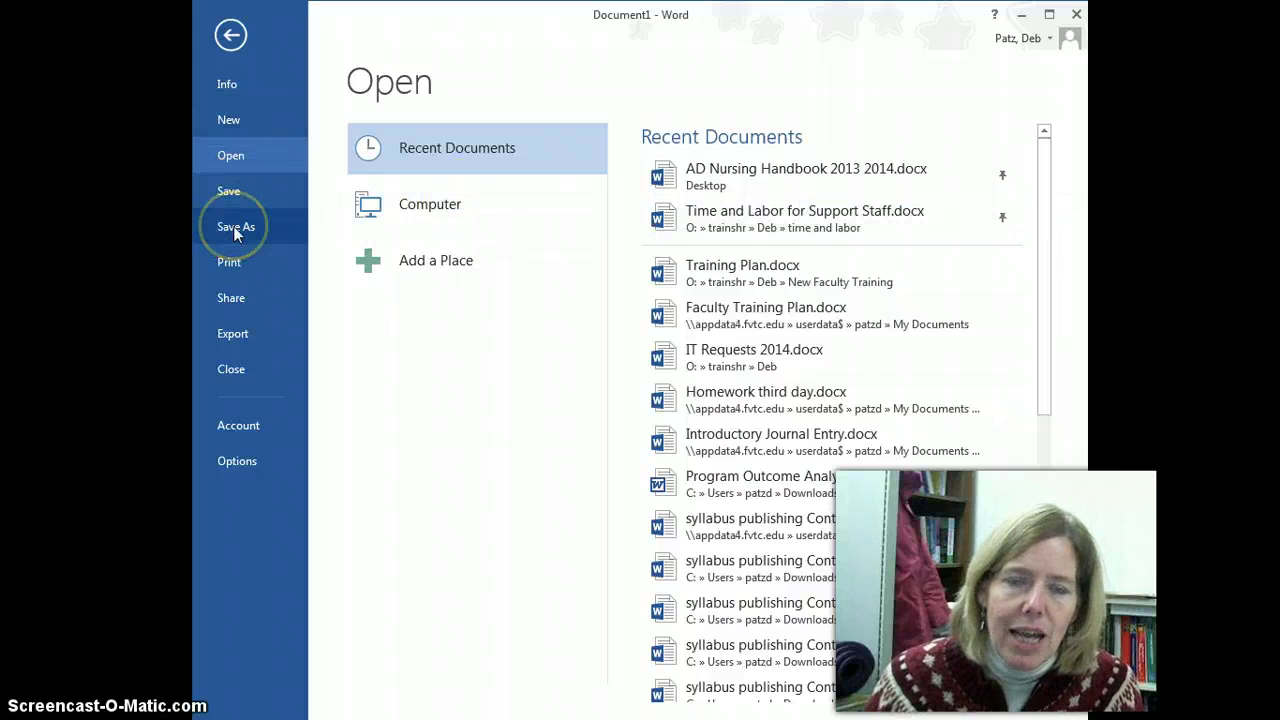
Step: Browse the Save As folder and cloud-location options without saving, then return to Document1
{"action": "left_click", "coordinate": [233, 226]}
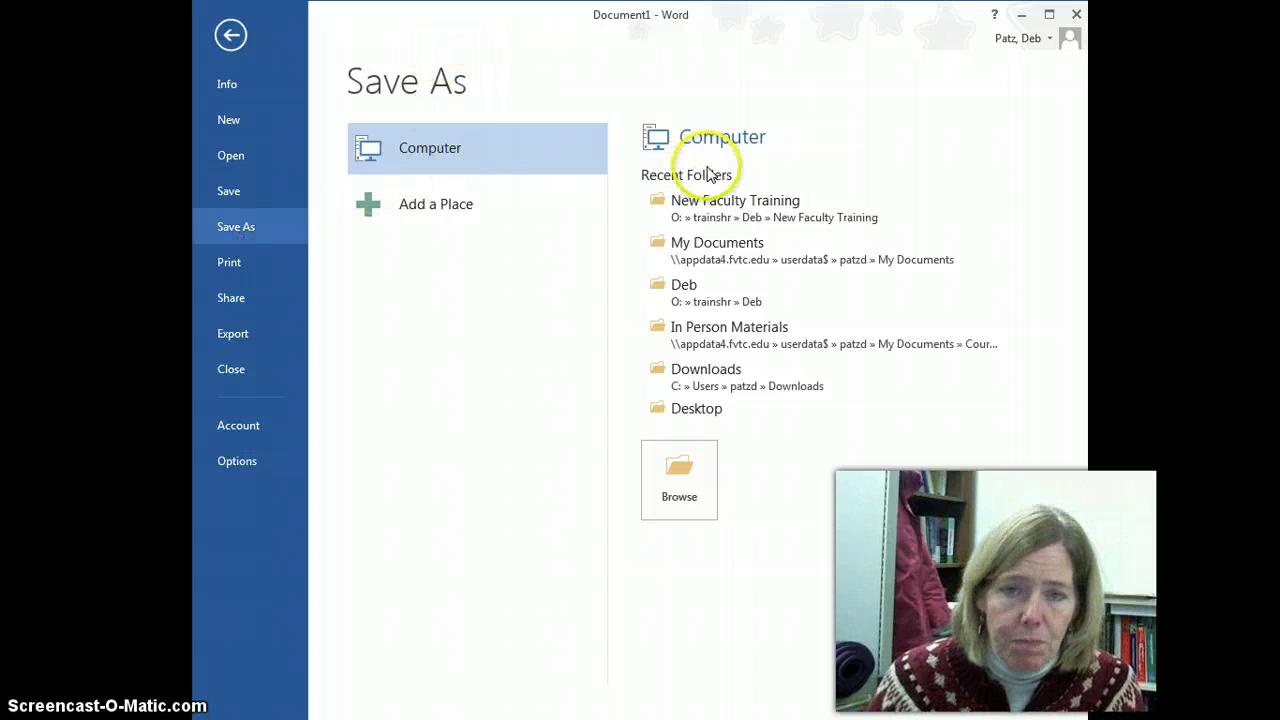
{"action": "left_click", "coordinate": [699, 480]}
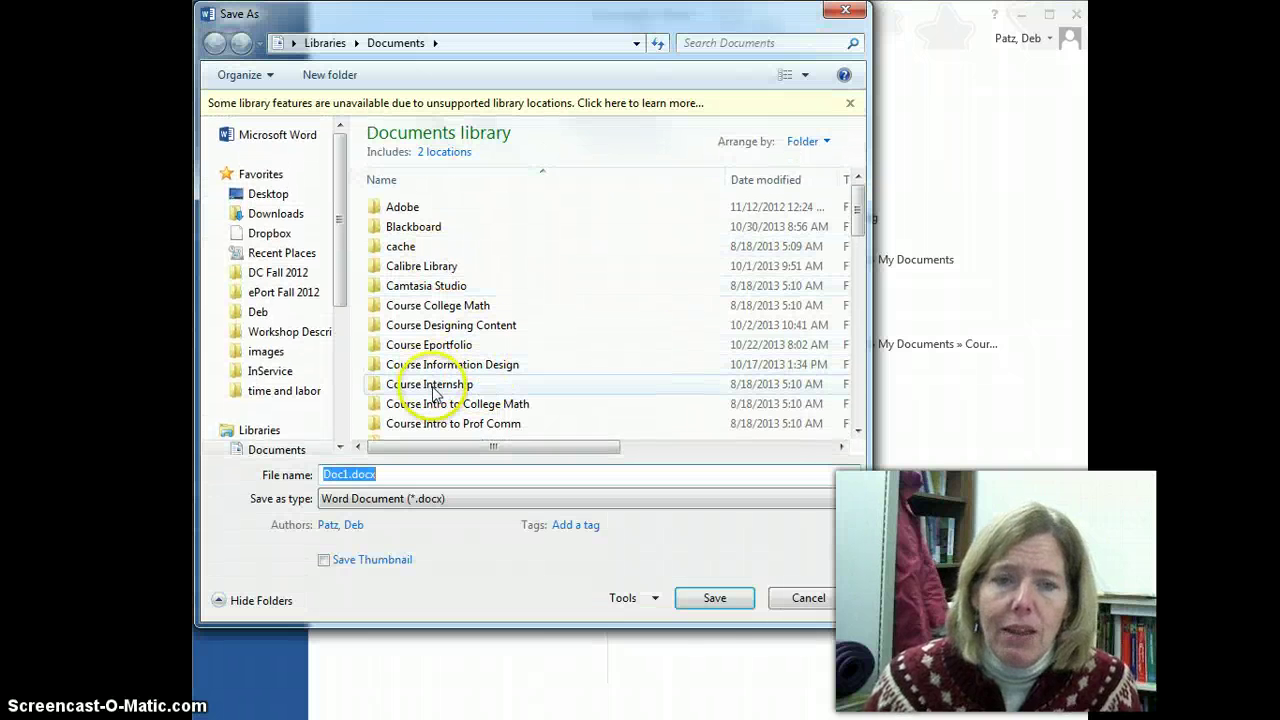
{"action": "left_click", "coordinate": [820, 600]}
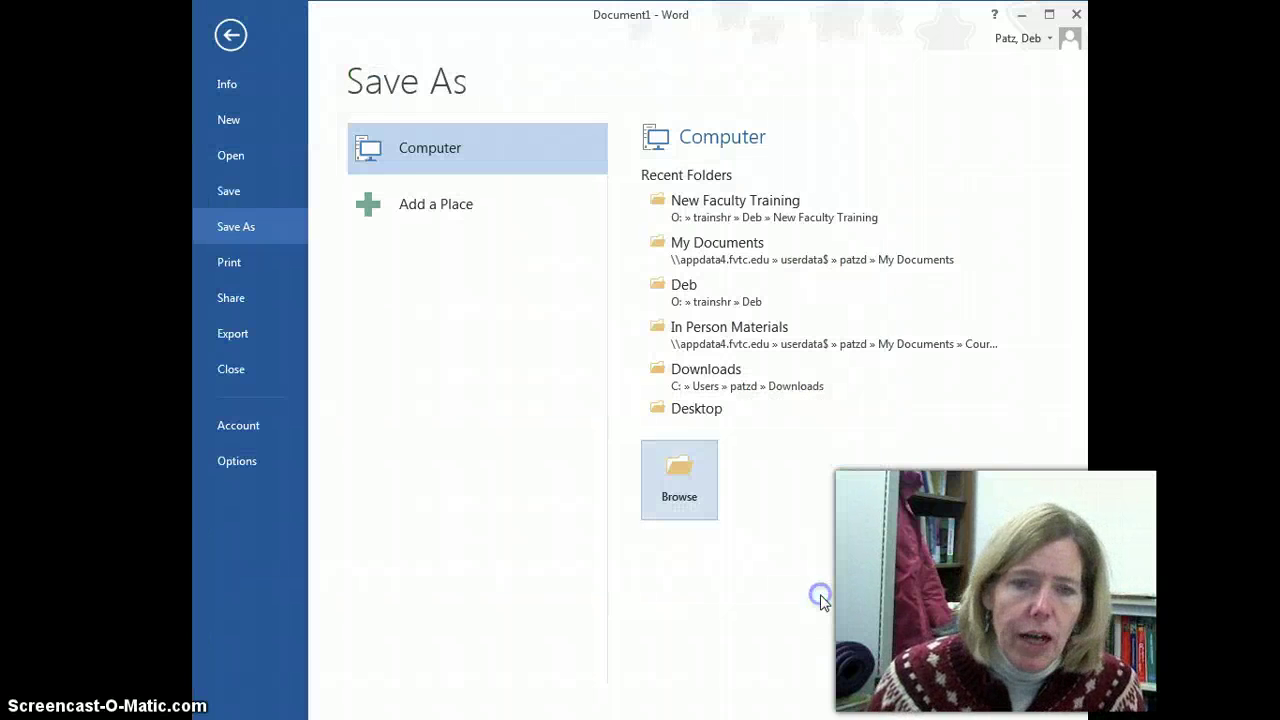
{"action": "left_click", "coordinate": [423, 213]}
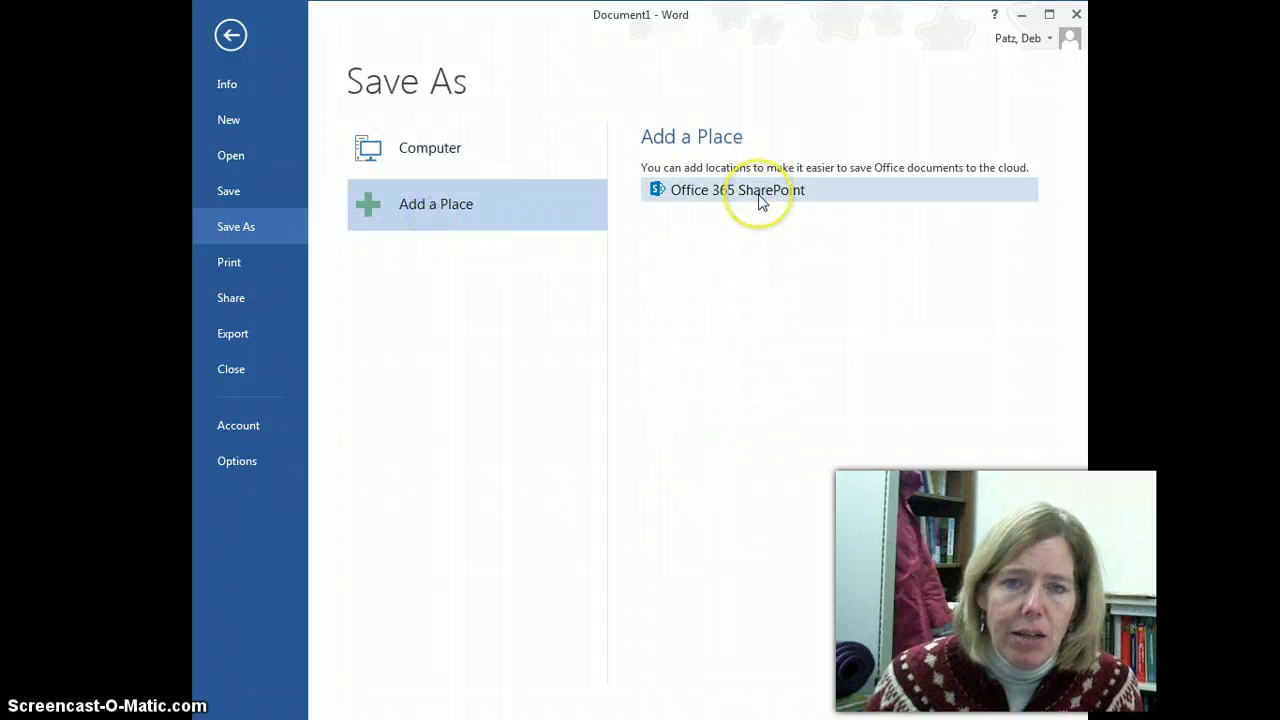
{"action": "left_click", "coordinate": [230, 35]}
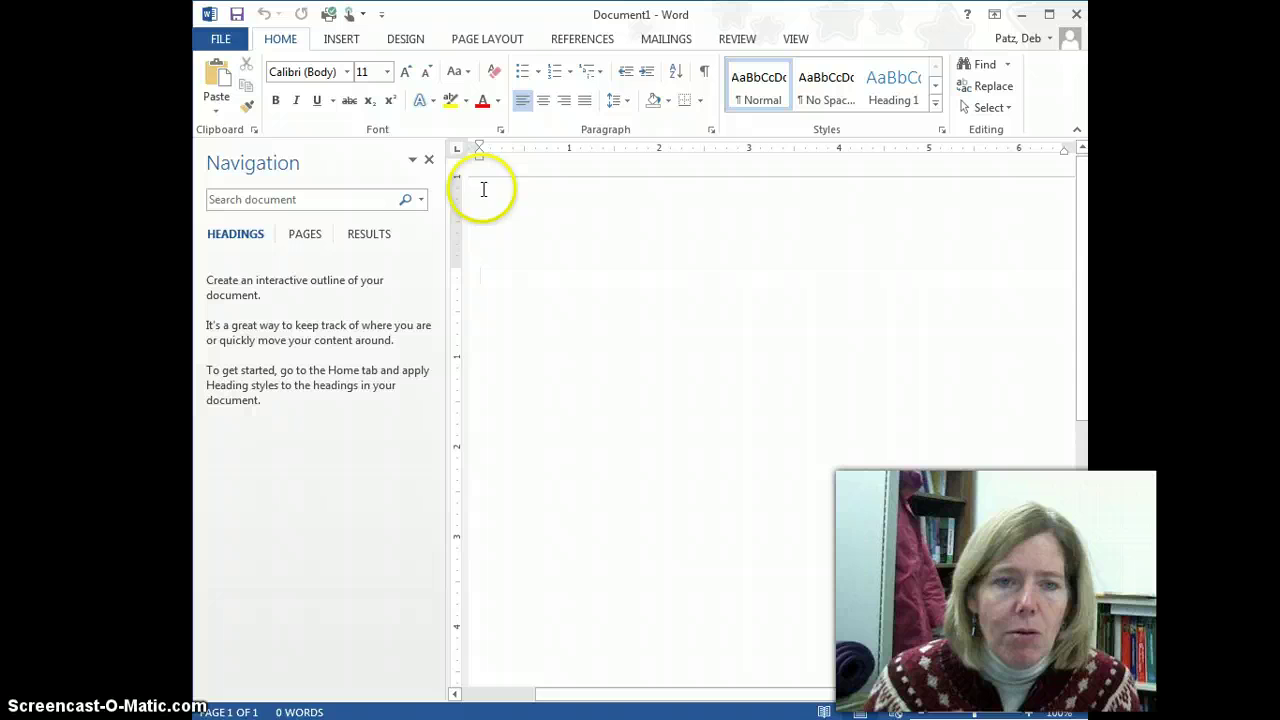
{"action": "left_click", "coordinate": [216, 38]}
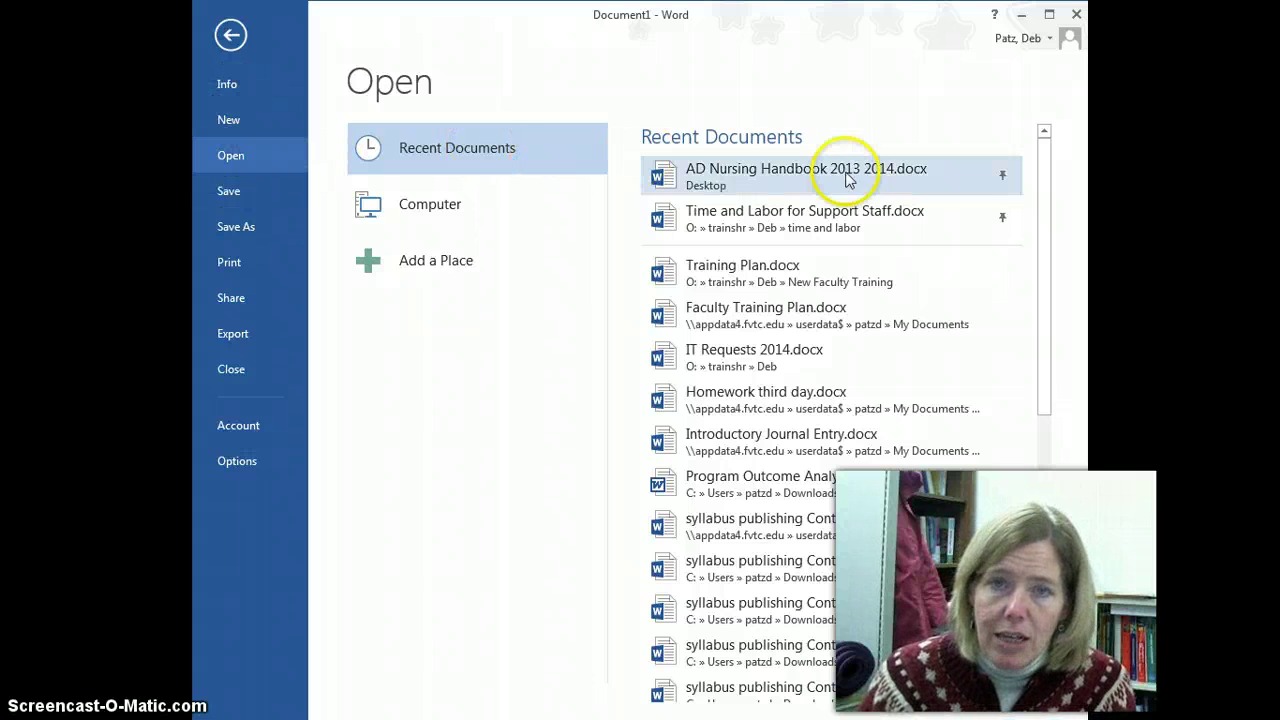
{"action": "left_click_drag", "start_coordinate": [1048, 288], "coordinate": [1070, 172]}
{"action": "left_click", "coordinate": [412, 212]}
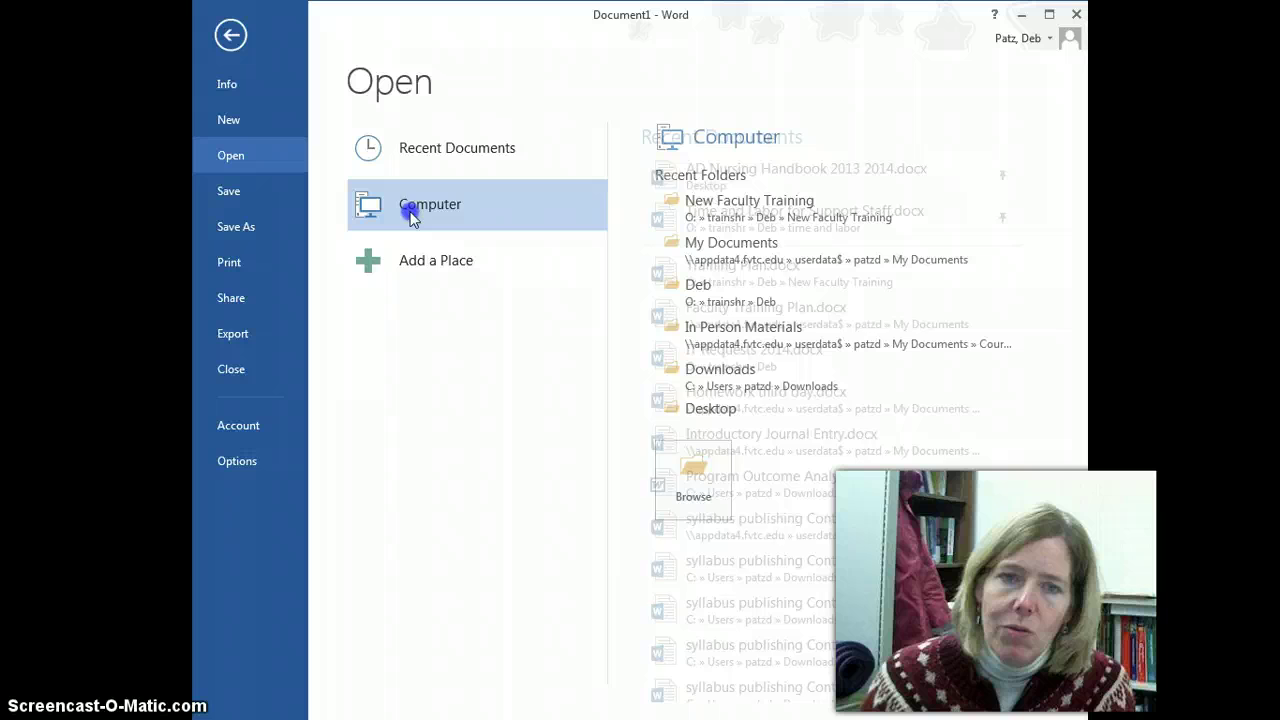
{"action": "left_click", "coordinate": [686, 484]}
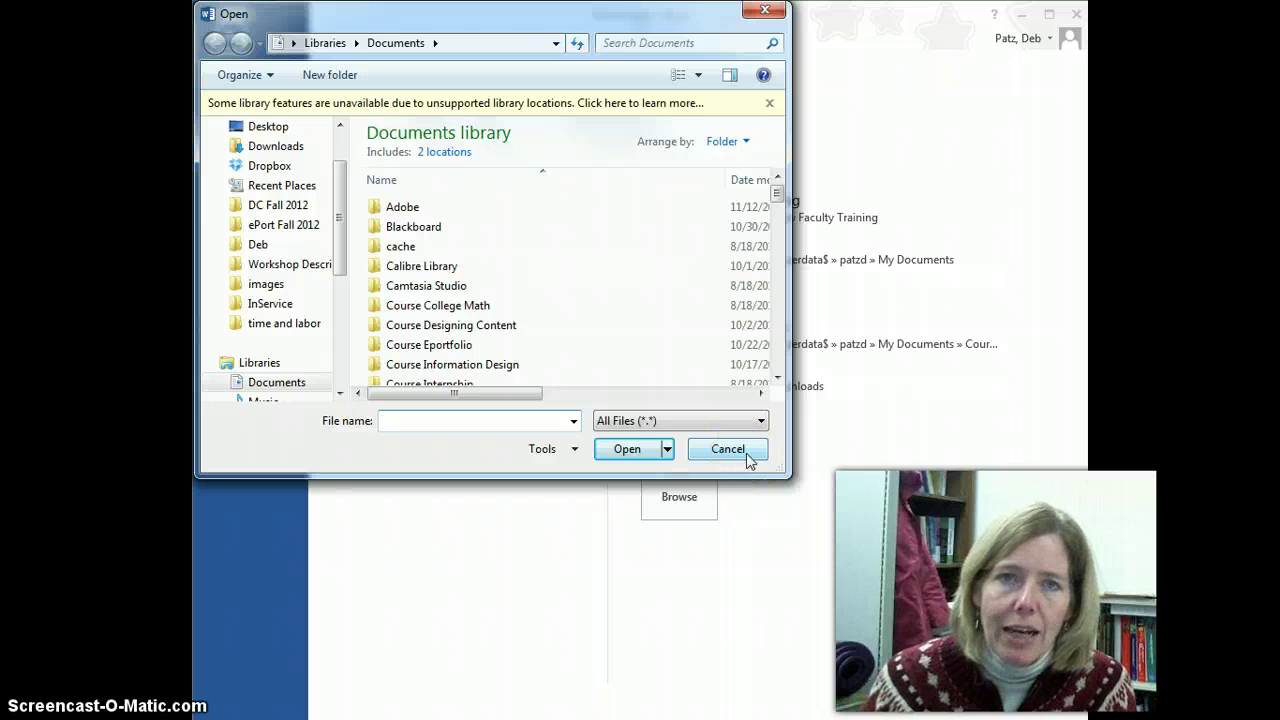
{"action": "left_click", "coordinate": [748, 455]}
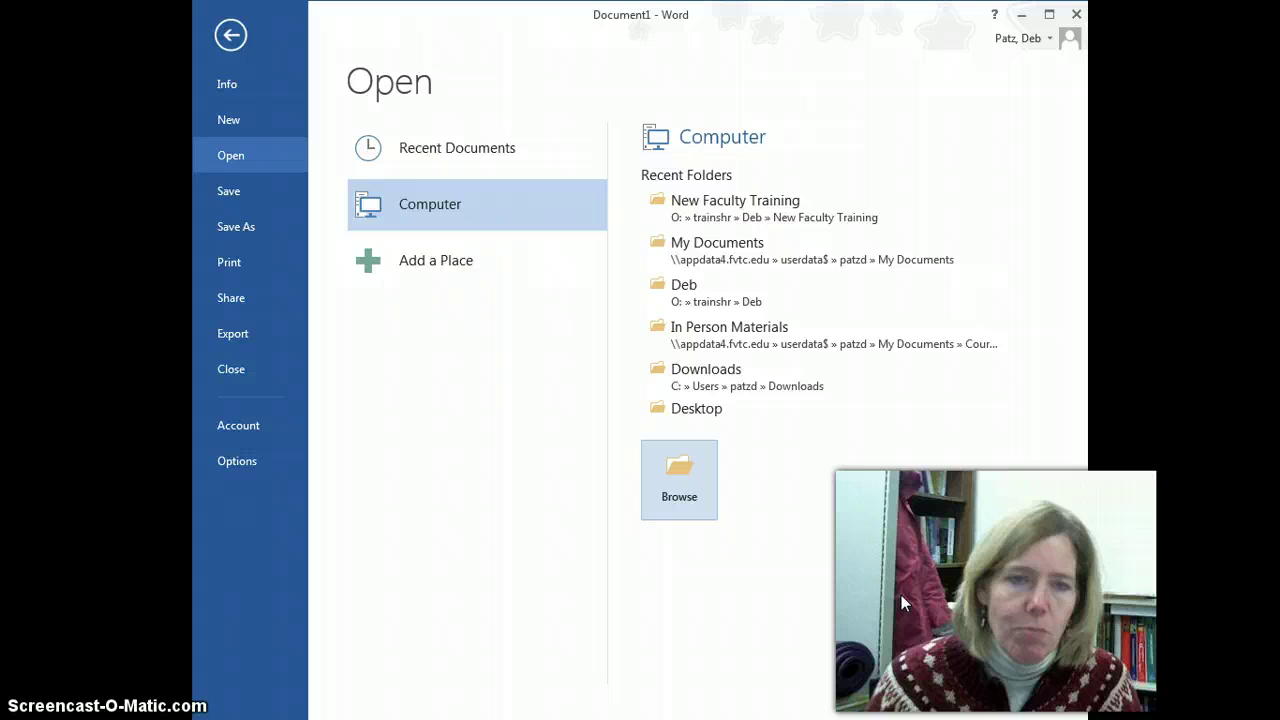
{"action": "left_click", "coordinate": [234, 35]}
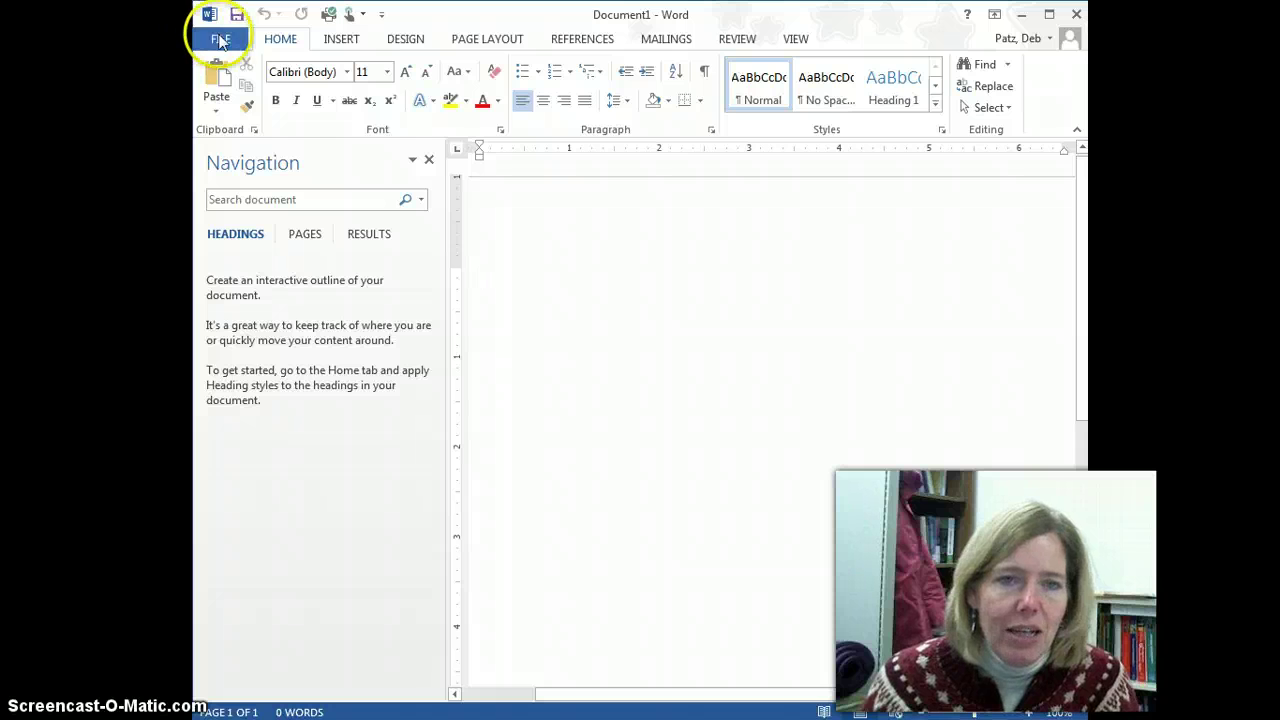
Step: In Word Options, set the Office Background to Doodle Circles and the Office Theme to Light Gray
{"action": "left_click", "coordinate": [220, 40]}
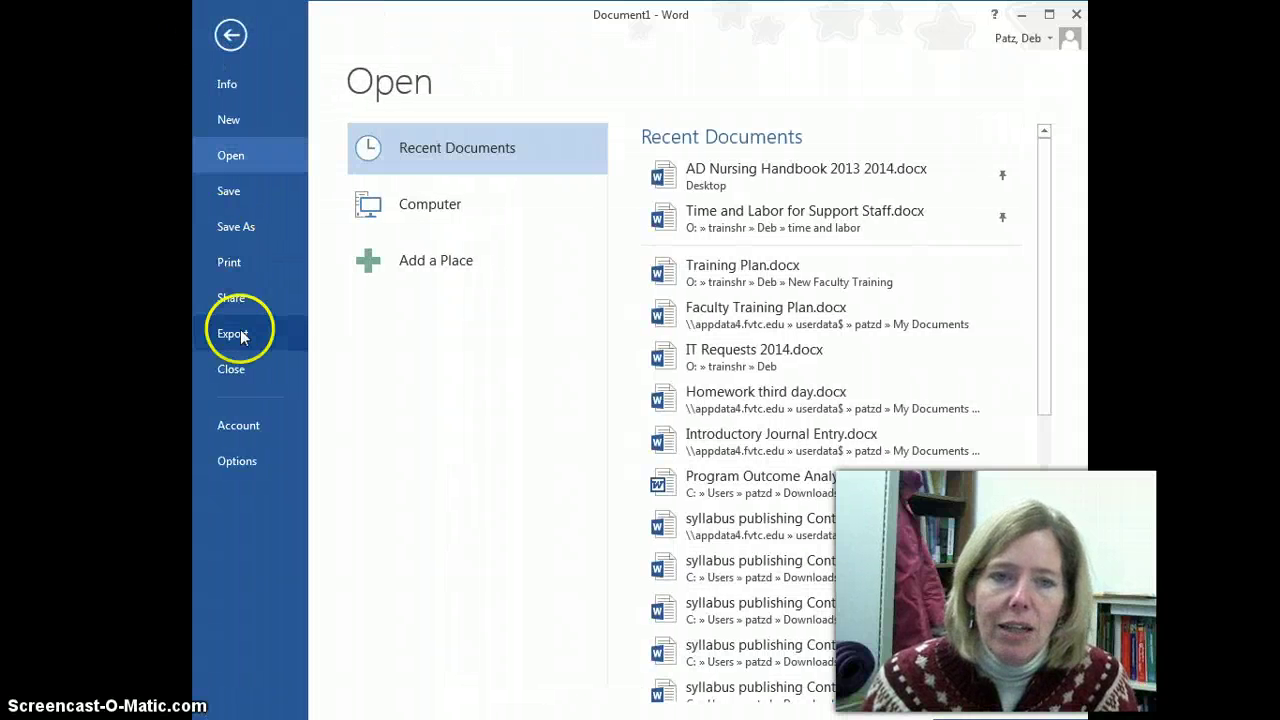
{"action": "left_click", "coordinate": [240, 461]}
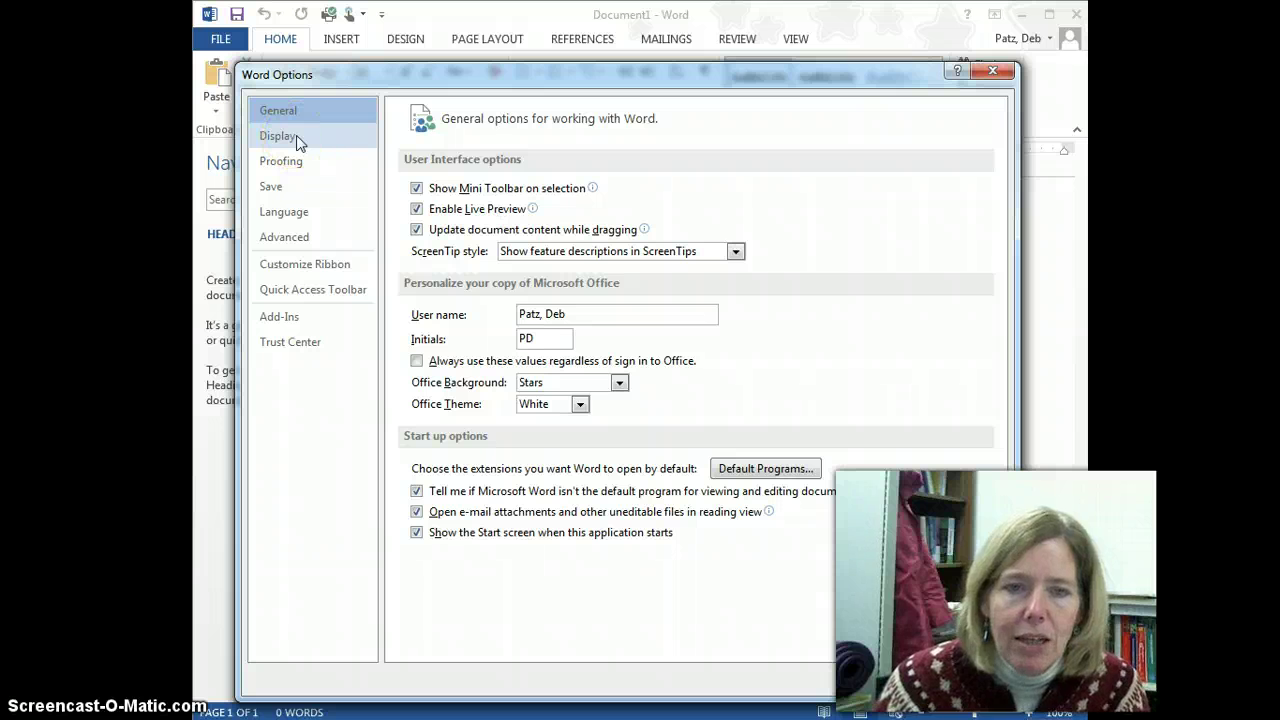
{"action": "left_click", "coordinate": [300, 110]}
{"action": "left_click", "coordinate": [604, 445]}
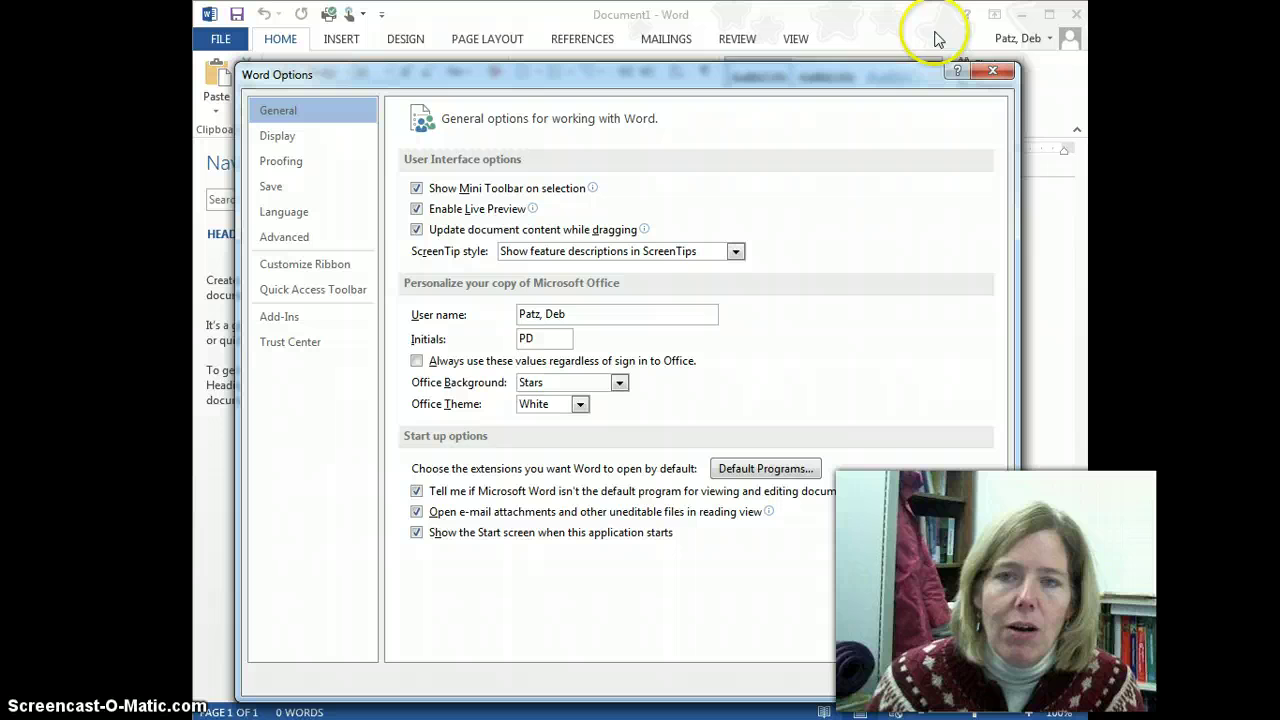
{"action": "left_click", "coordinate": [619, 382]}
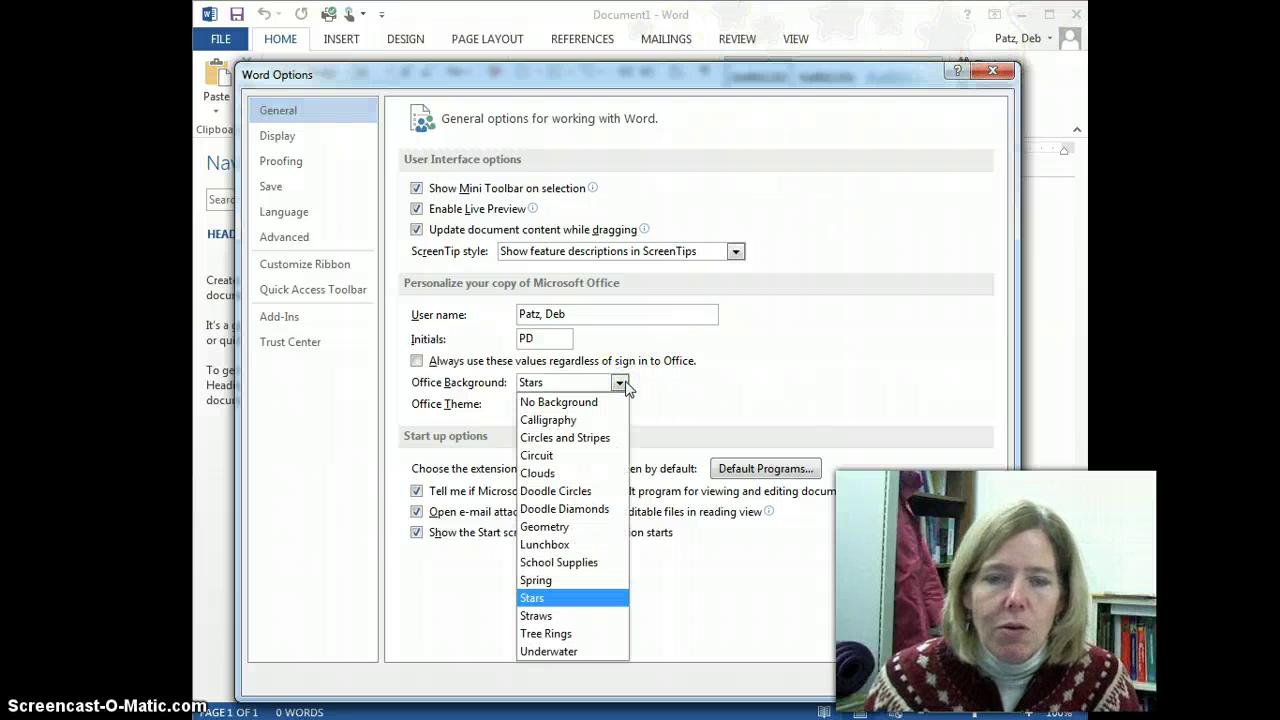
{"action": "left_click", "coordinate": [586, 491]}
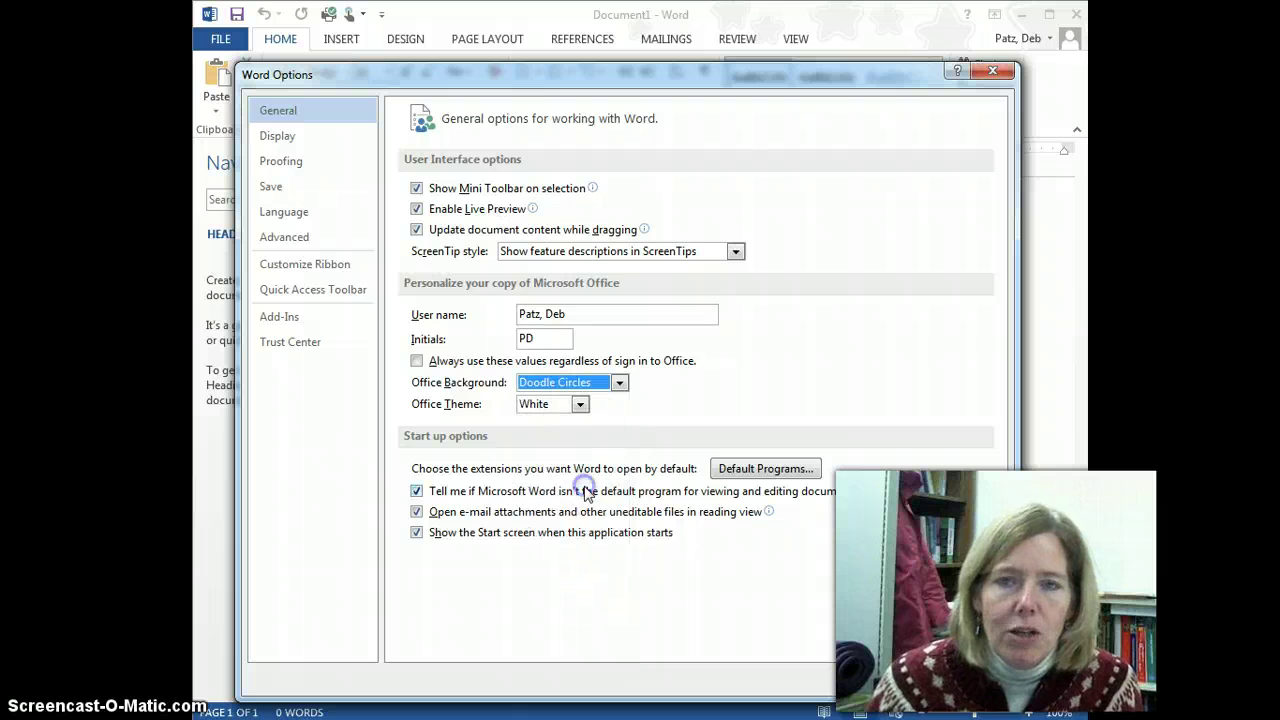
{"action": "left_click", "coordinate": [580, 404]}
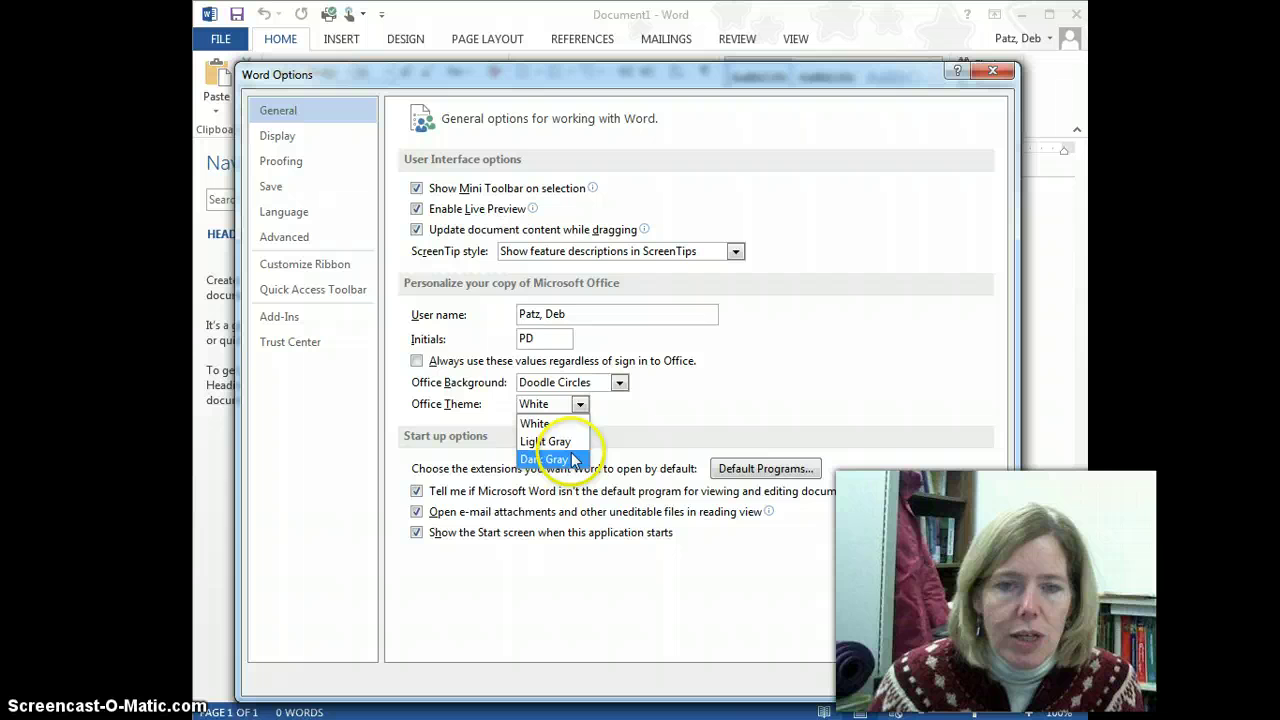
{"action": "left_click", "coordinate": [571, 445]}
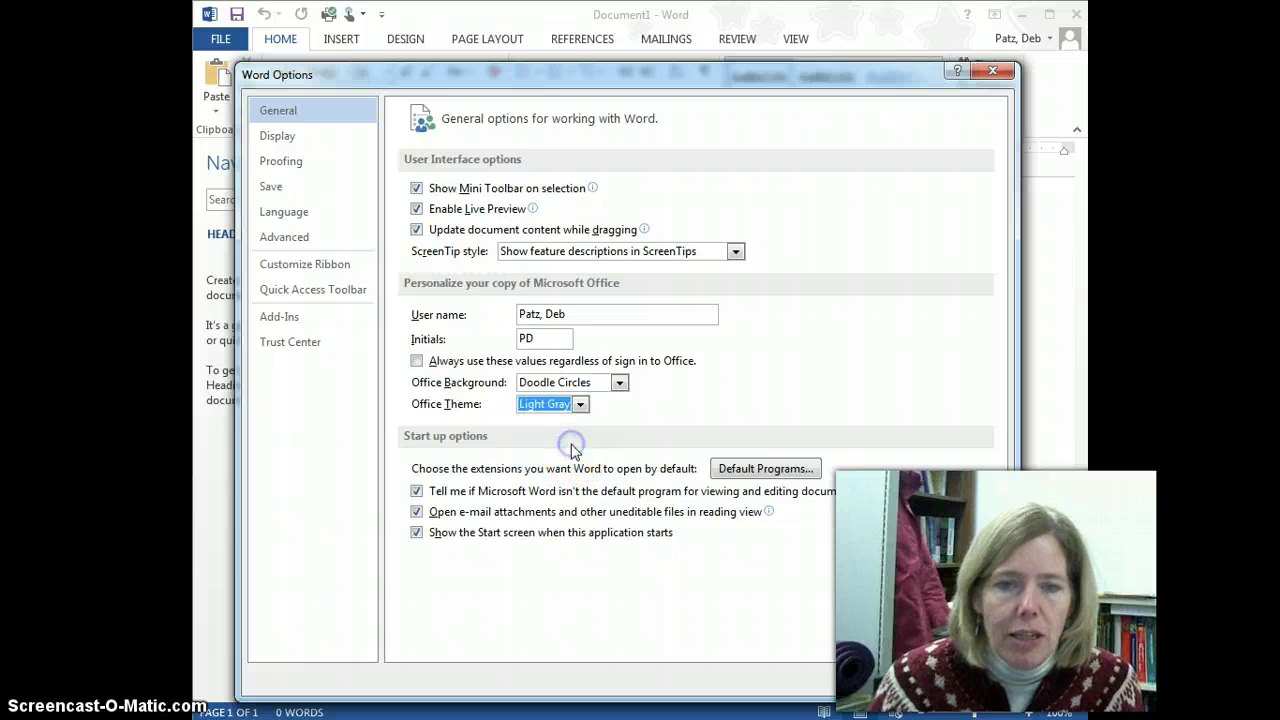
{"action": "left_click", "coordinate": [890, 679]}
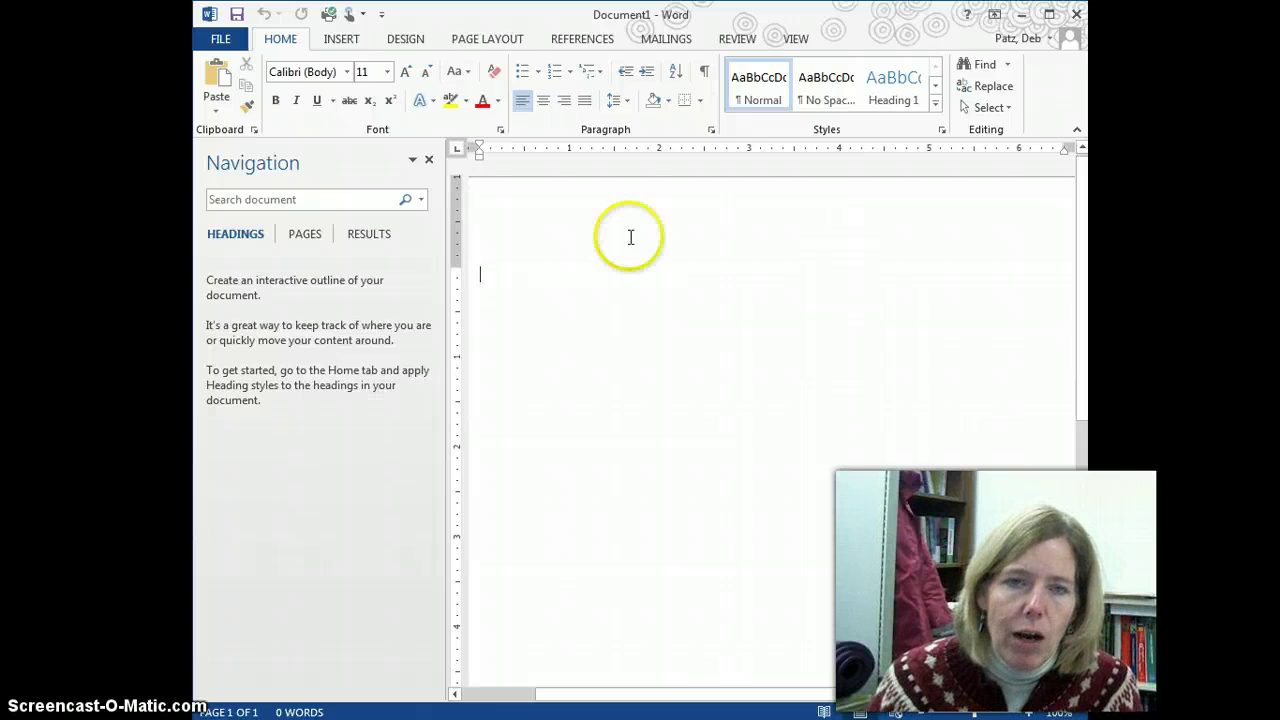
Step: Search Office.com Clip Art in Online Pictures for 'flower'
{"action": "left_click", "coordinate": [340, 40]}
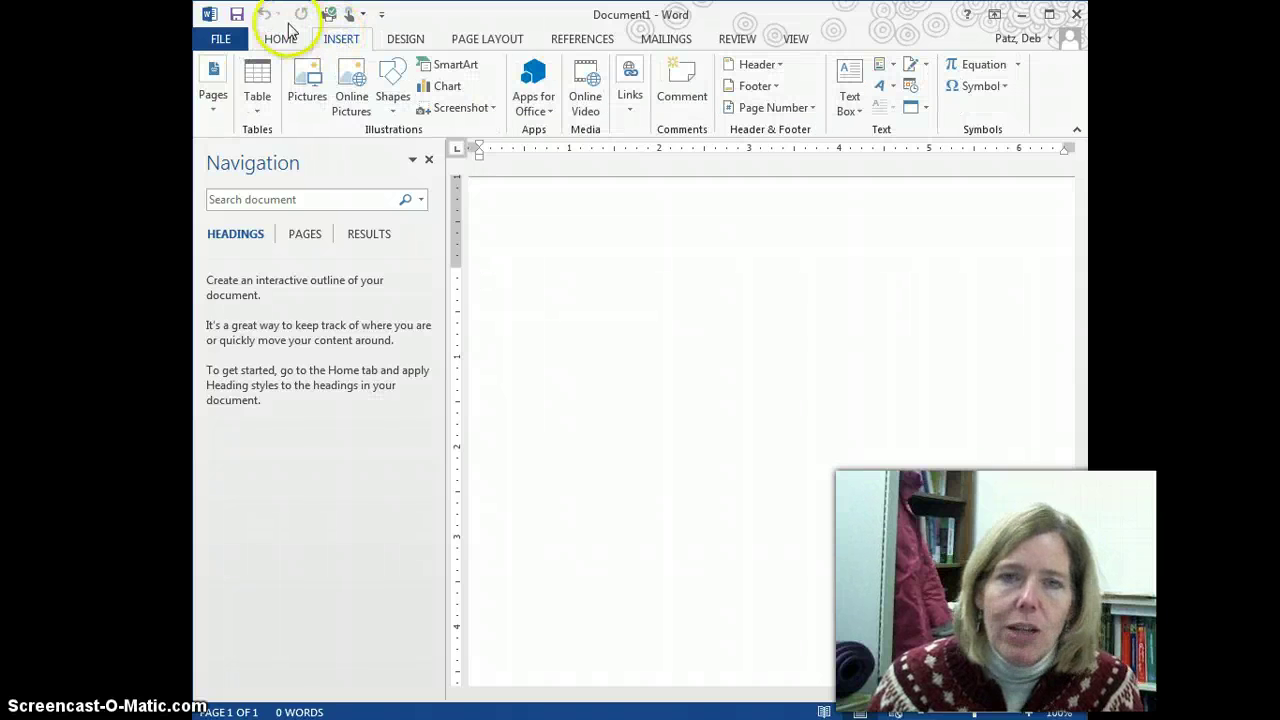
{"action": "left_click", "coordinate": [352, 96]}
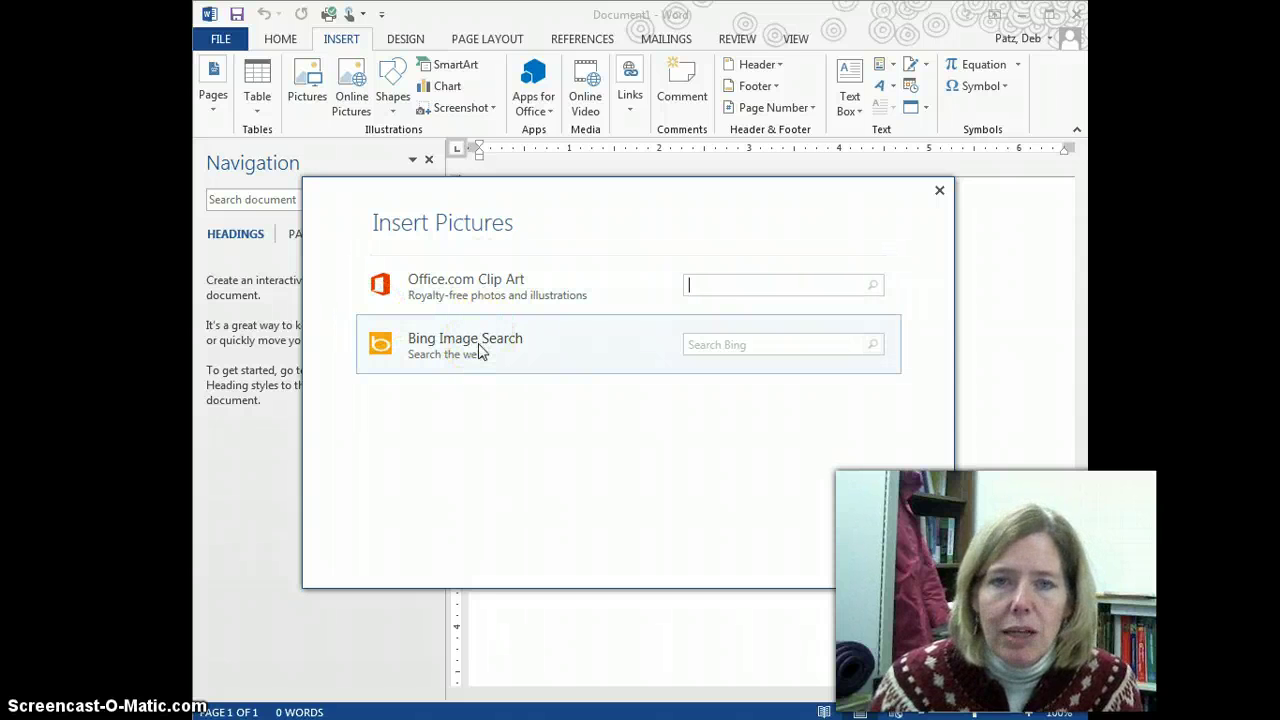
{"action": "left_click", "coordinate": [691, 286]}
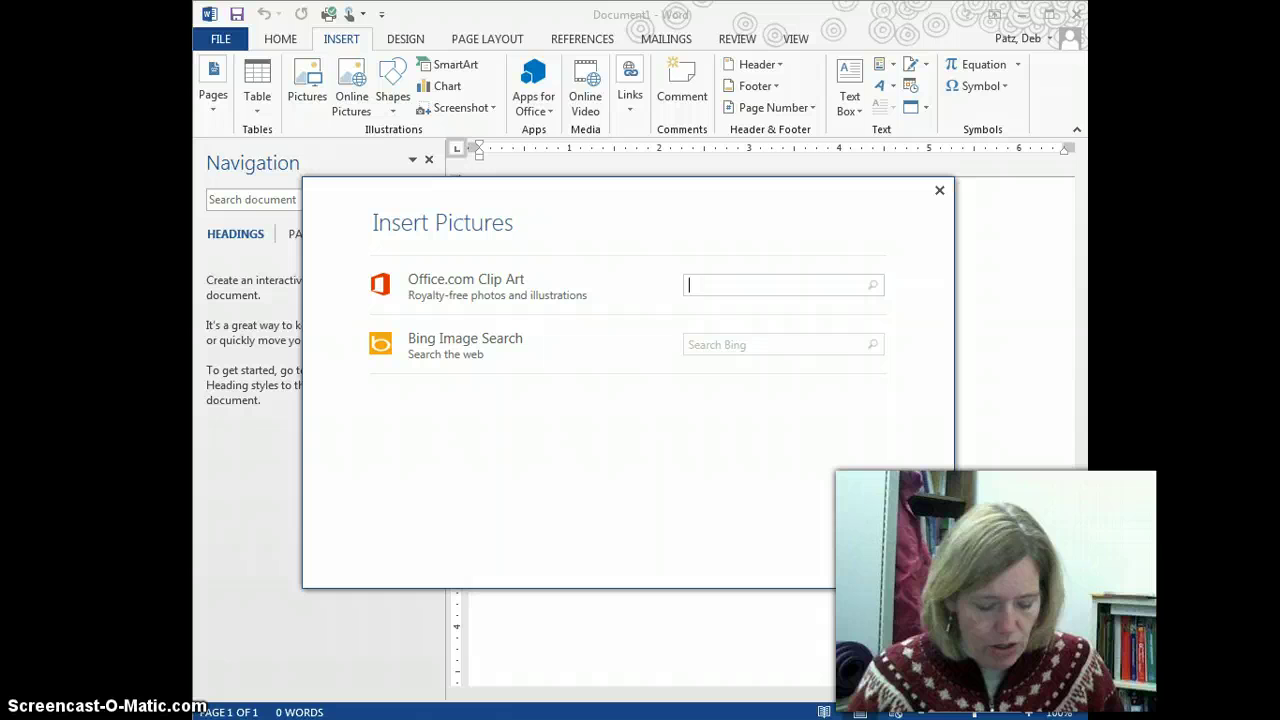
{"action": "type", "text": "flower"}
{"action": "key", "text": "Return"}
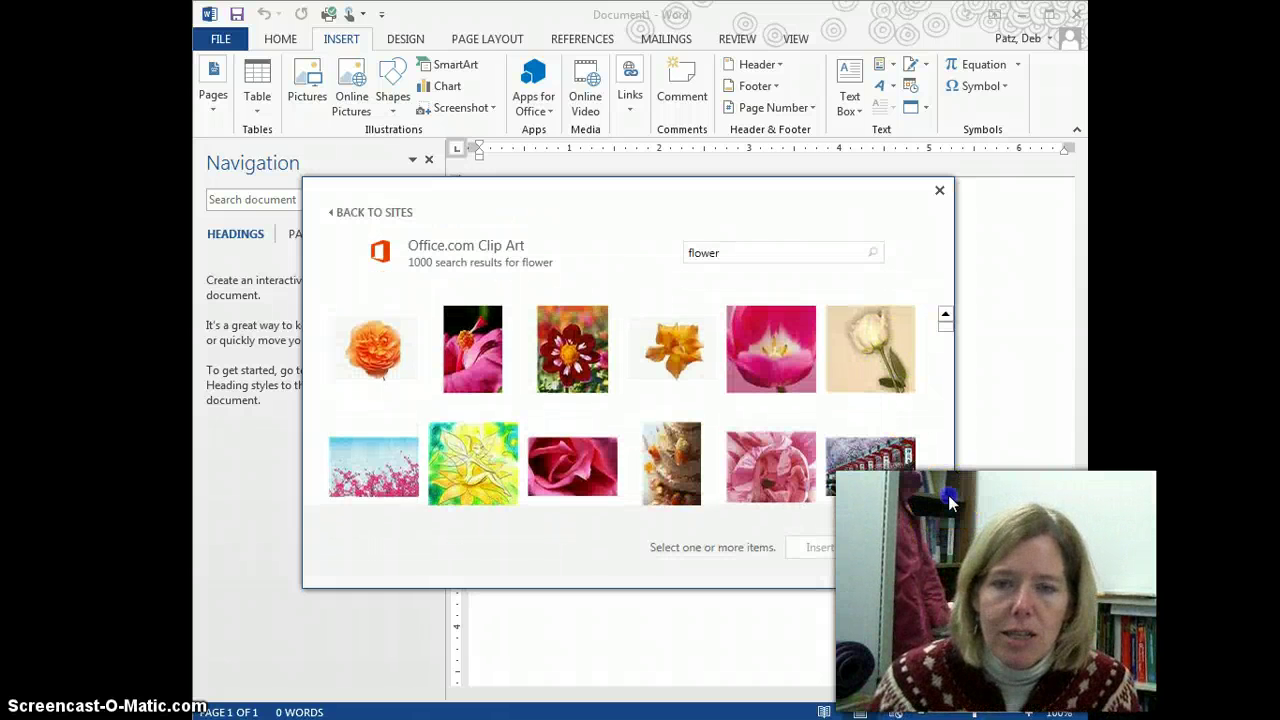
Step: Preview the wedding cake and pink tulip results enlarged, then close the tulip preview
{"action": "scroll", "coordinate": [944, 500], "scroll_direction": "down", "scroll_amount": 1}
{"action": "left_click", "coordinate": [669, 428]}
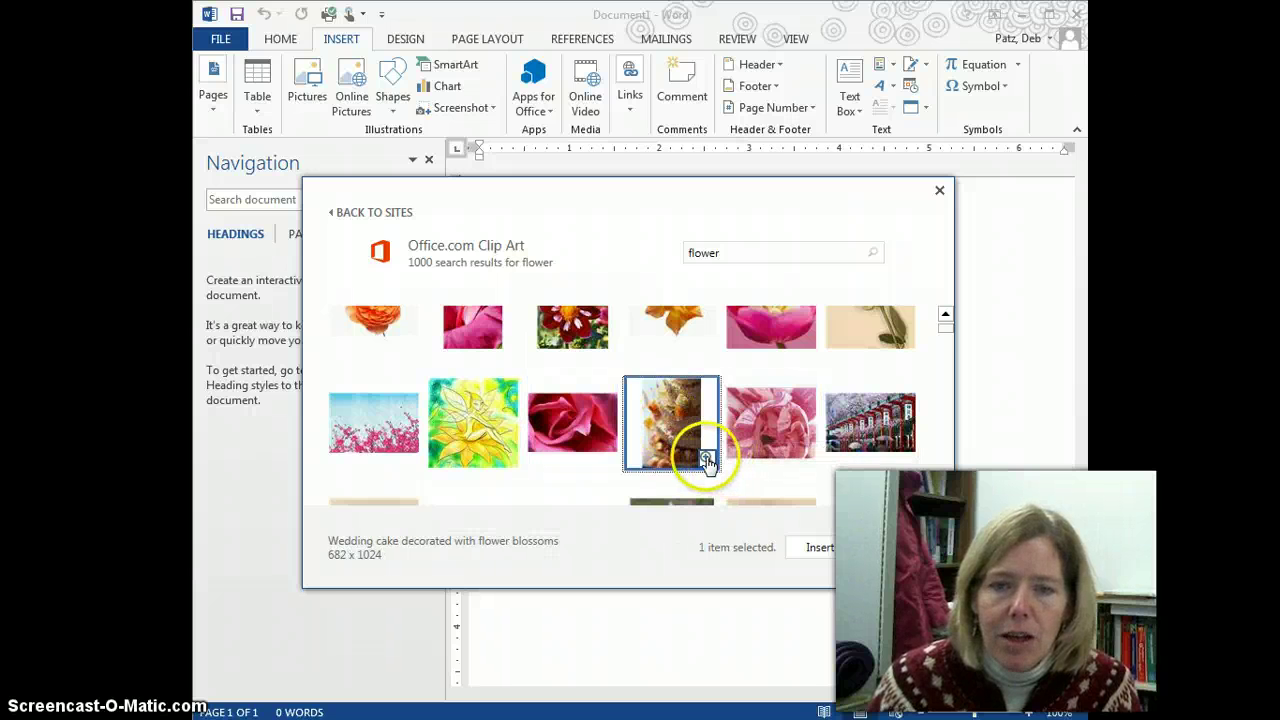
{"action": "left_click", "coordinate": [706, 458]}
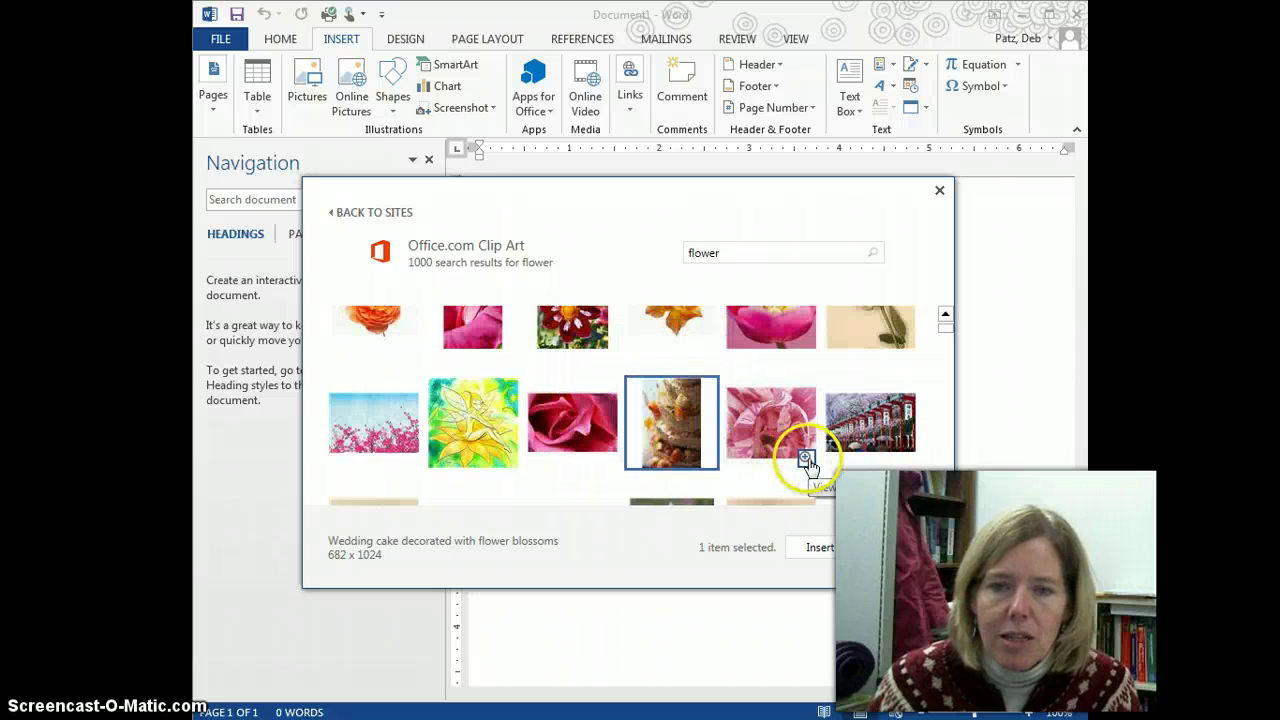
{"action": "left_click", "coordinate": [806, 460]}
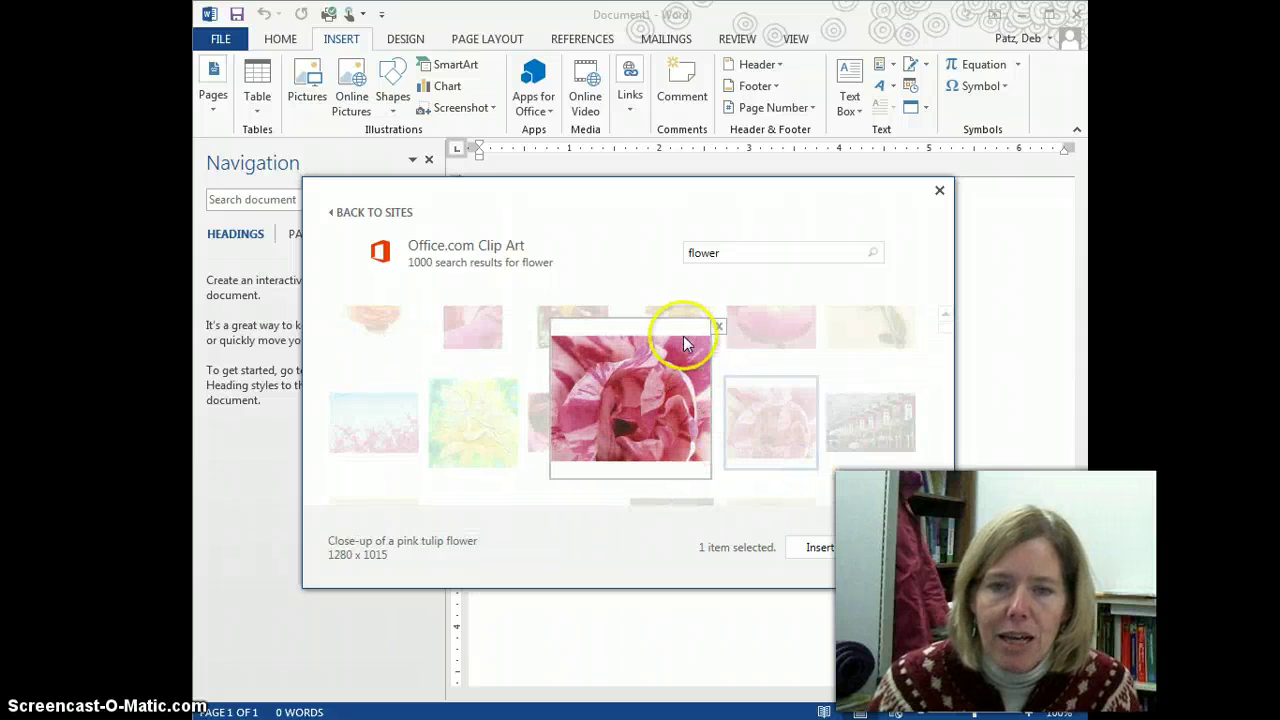
{"action": "left_click", "coordinate": [718, 328]}
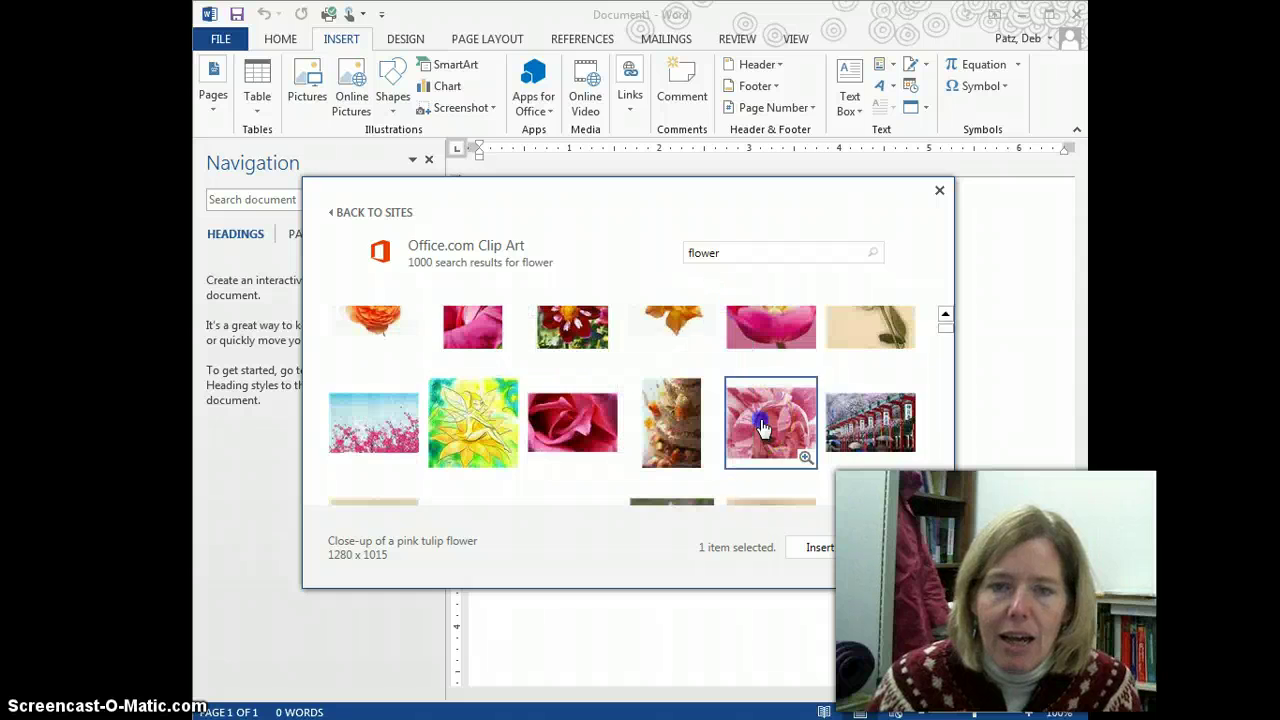
Step: Insert the pink tulip clip art into Document1 as a 5.15" by 6.5" picture
{"action": "double_click", "coordinate": [762, 428]}
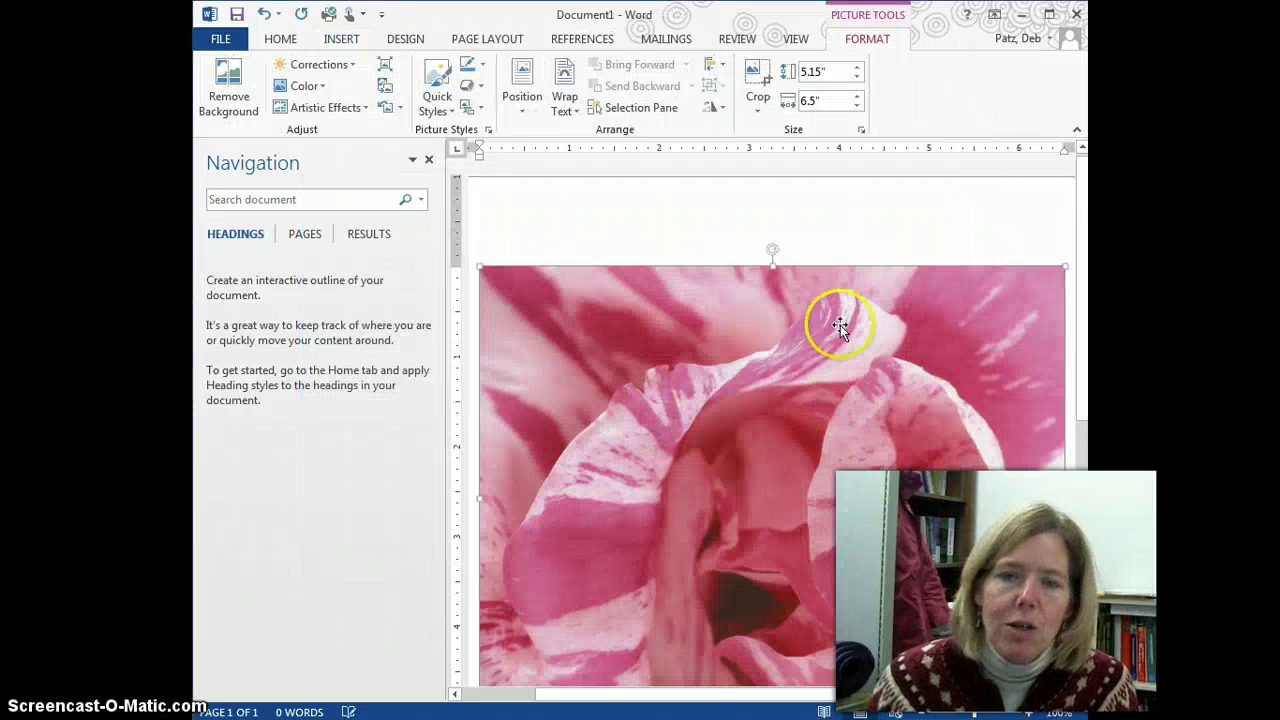